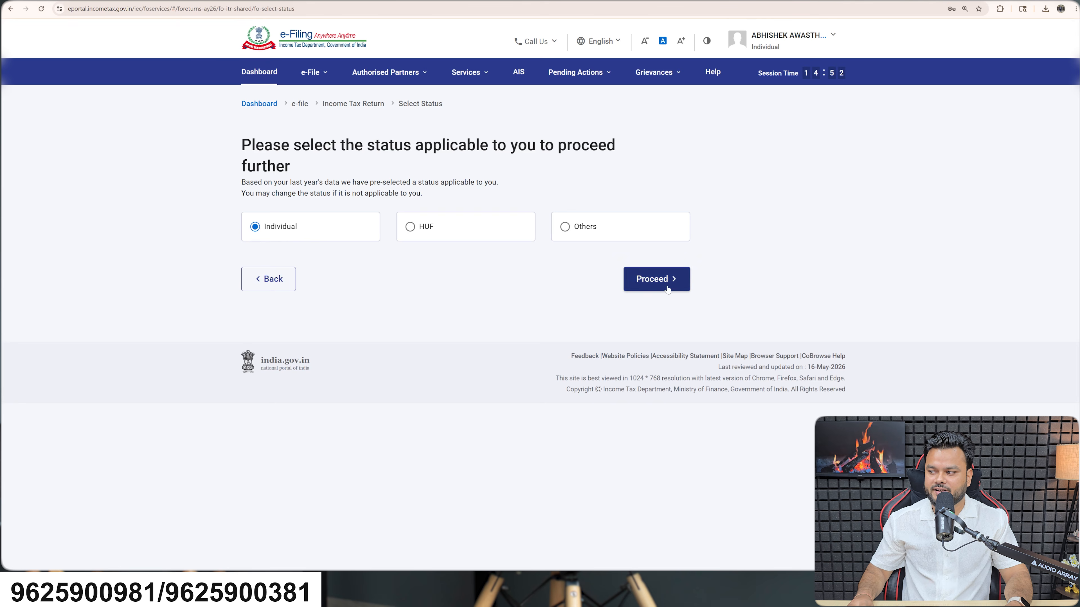
Choose the Individual status and ITR - 4 as the return form, and get started with the return.
{"action": "left_click", "coordinate": [343, 227]}
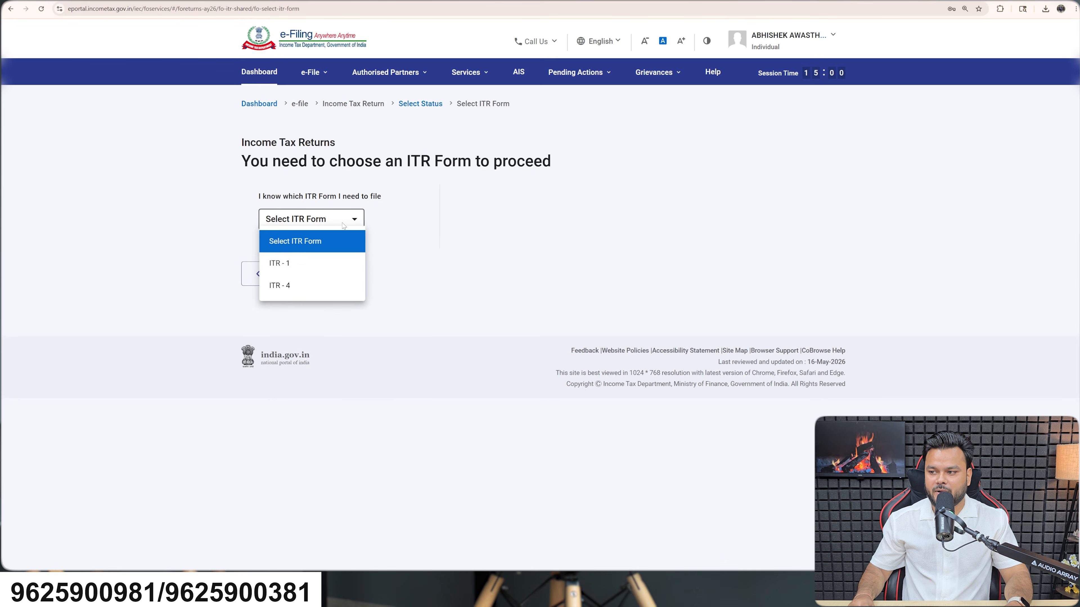
{"action": "left_click", "coordinate": [303, 285]}
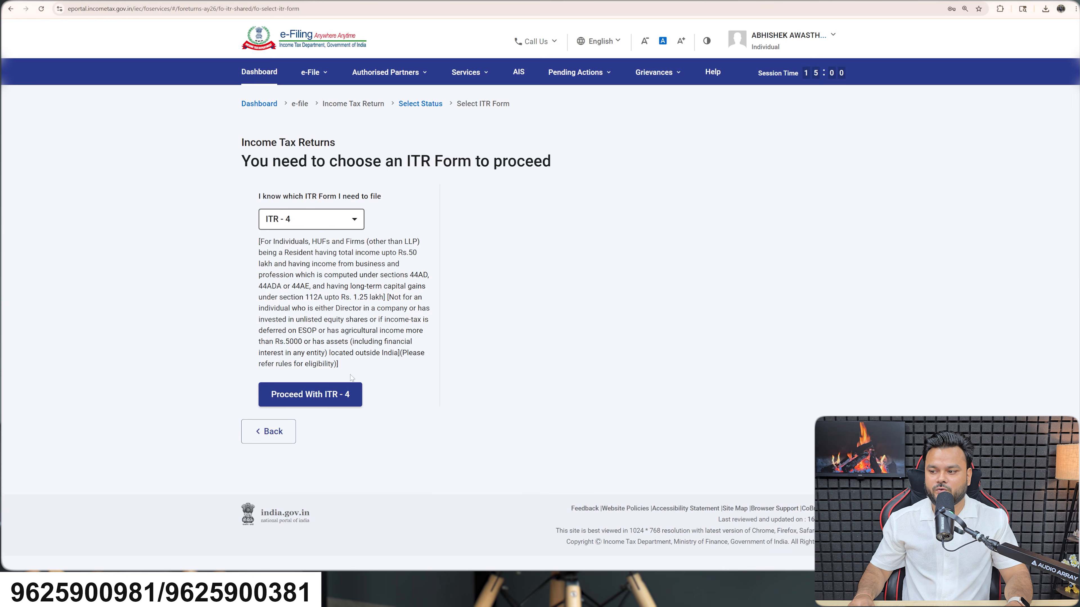
{"action": "left_click", "coordinate": [314, 396]}
{"action": "left_click", "coordinate": [546, 369]}
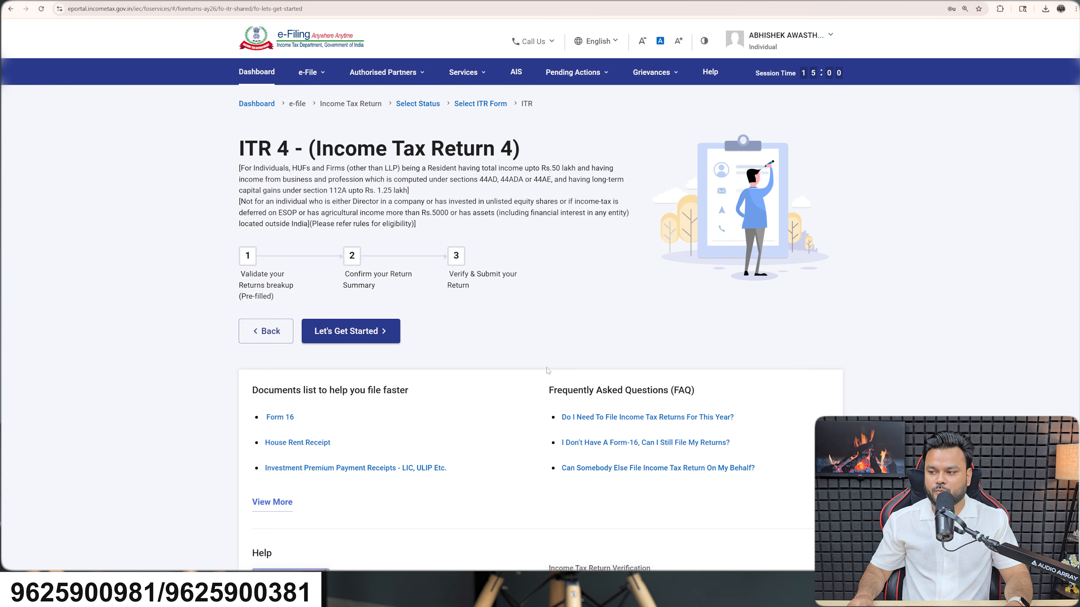
{"action": "left_click", "coordinate": [367, 339]}
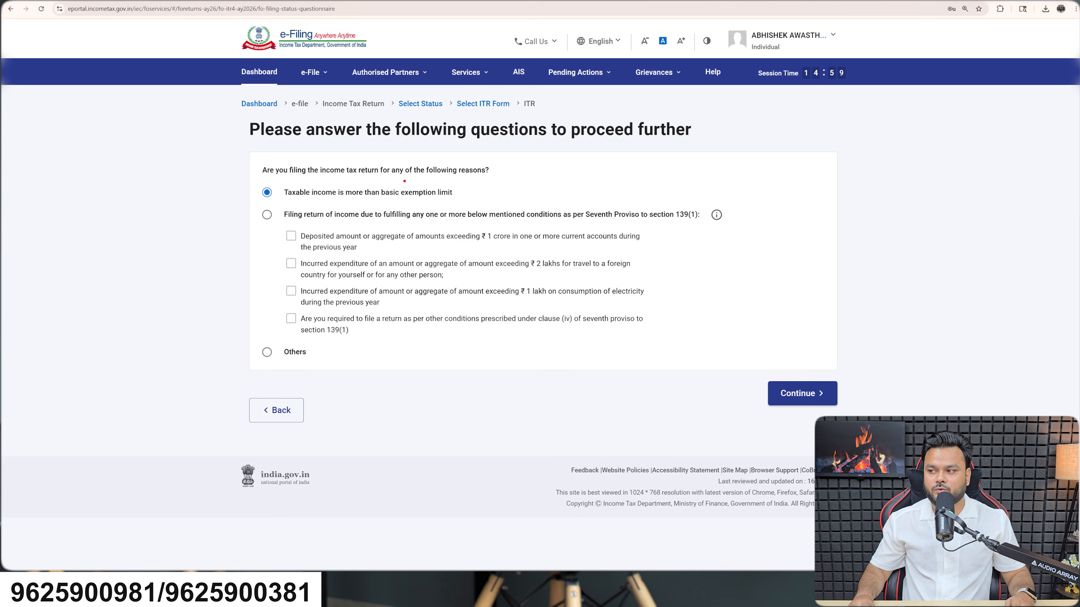
Continue with taxable income above the basic exemption limit as the filing reason and acknowledge the pre-filled data notice.
{"action": "mouse_move", "coordinate": [259, 179]}
{"action": "left_mouse_down"}
{"action": "mouse_move", "coordinate": [269, 194]}
{"action": "mouse_move", "coordinate": [476, 207]}
{"action": "mouse_move", "coordinate": [553, 173]}
{"action": "left_mouse_up"}
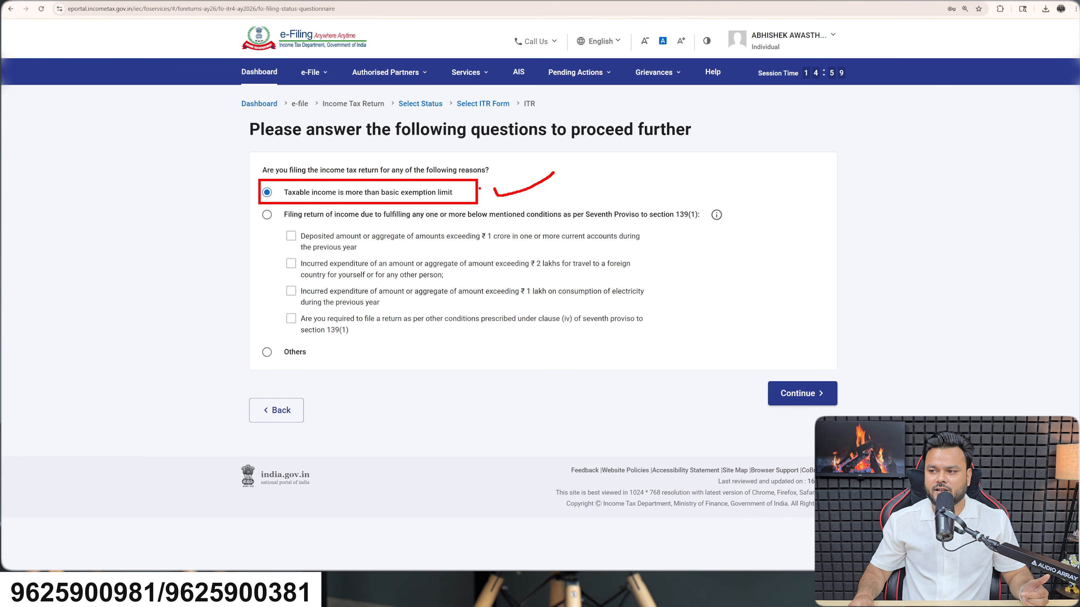
{"action": "key", "text": "Escape"}
{"action": "left_click", "coordinate": [794, 393]}
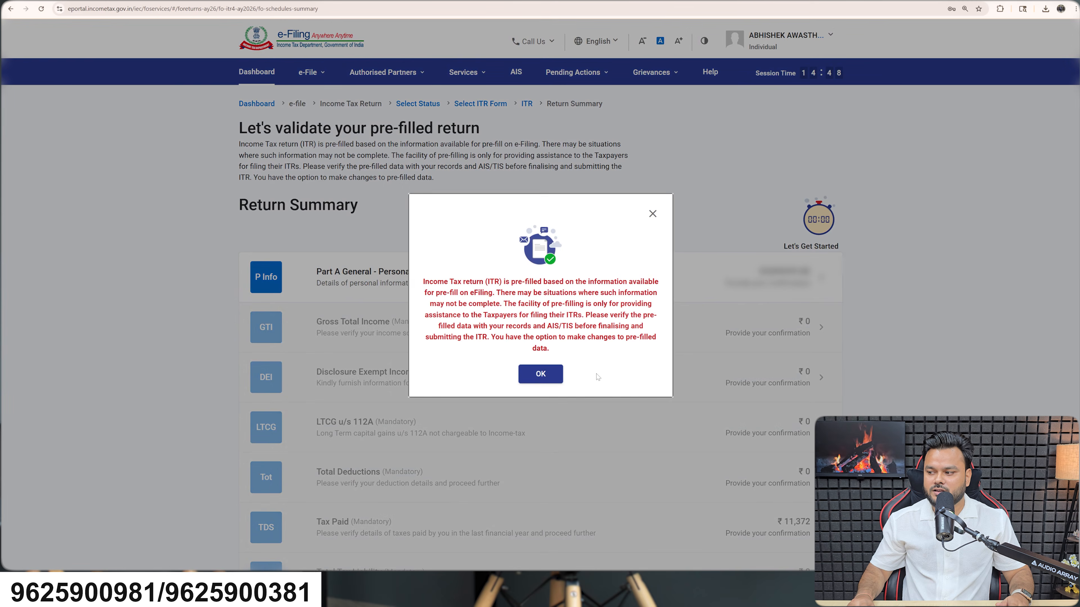
{"action": "left_click", "coordinate": [540, 369]}
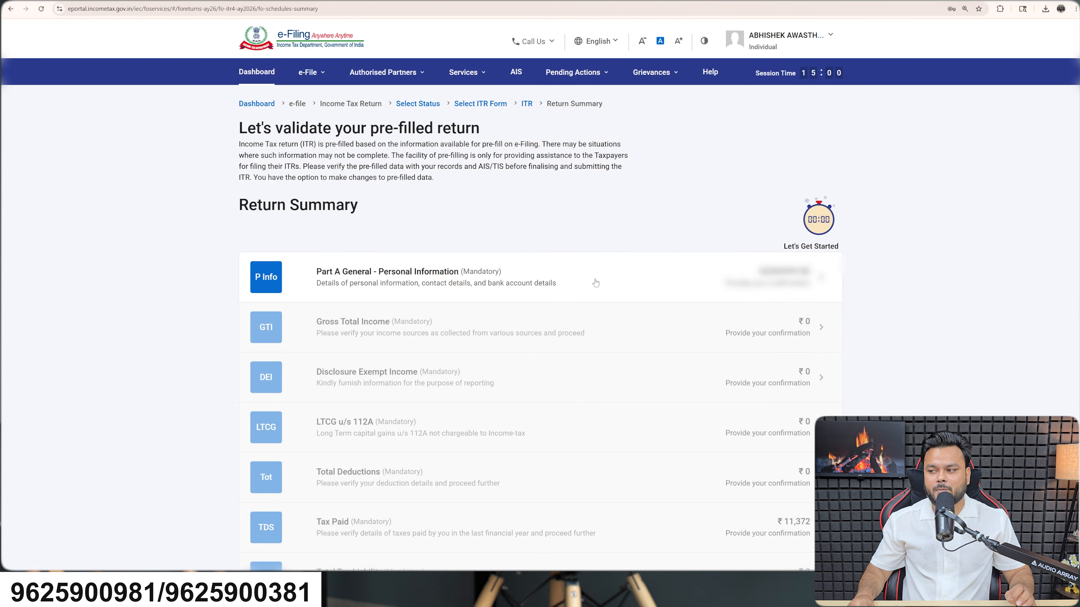
Open Part A General - Personal Information and review its profile, contact and filing sections.
{"action": "left_click", "coordinate": [606, 282]}
{"action": "scroll", "coordinate": [539, 323], "scroll_direction": "down", "scroll_amount": 10}
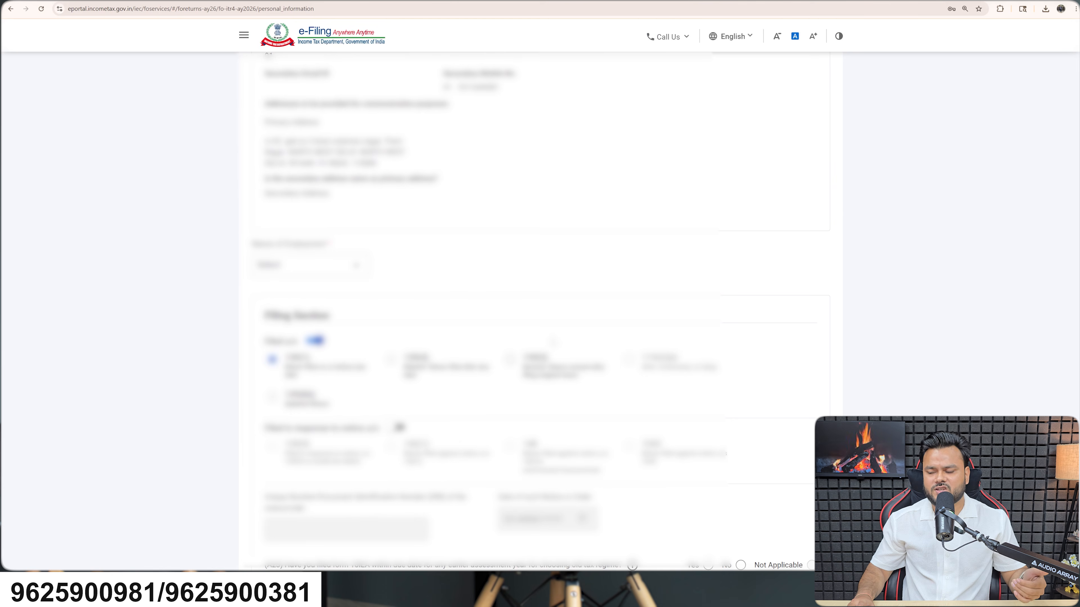
{"action": "scroll", "coordinate": [539, 310], "scroll_direction": "down", "scroll_amount": 1}
{"action": "scroll", "coordinate": [540, 310], "scroll_direction": "up", "scroll_amount": 7}
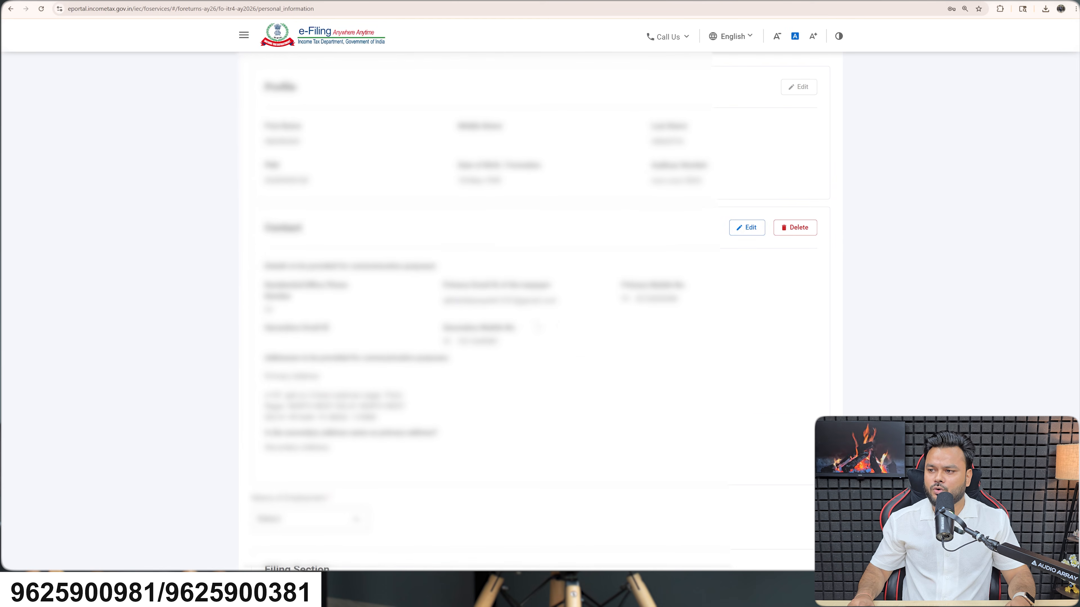
Edit the contact details to declare the secondary address the same as the primary address, and save them.
{"action": "left_click", "coordinate": [738, 227]}
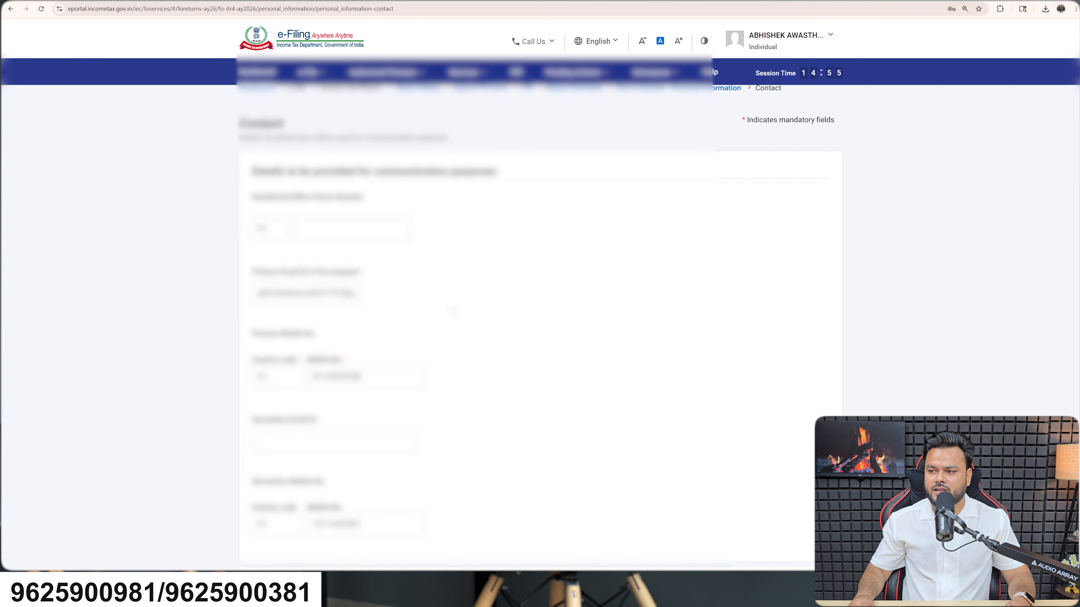
{"action": "scroll", "coordinate": [487, 329], "scroll_direction": "down", "scroll_amount": 5}
{"action": "scroll", "coordinate": [487, 329], "scroll_direction": "down", "scroll_amount": 10}
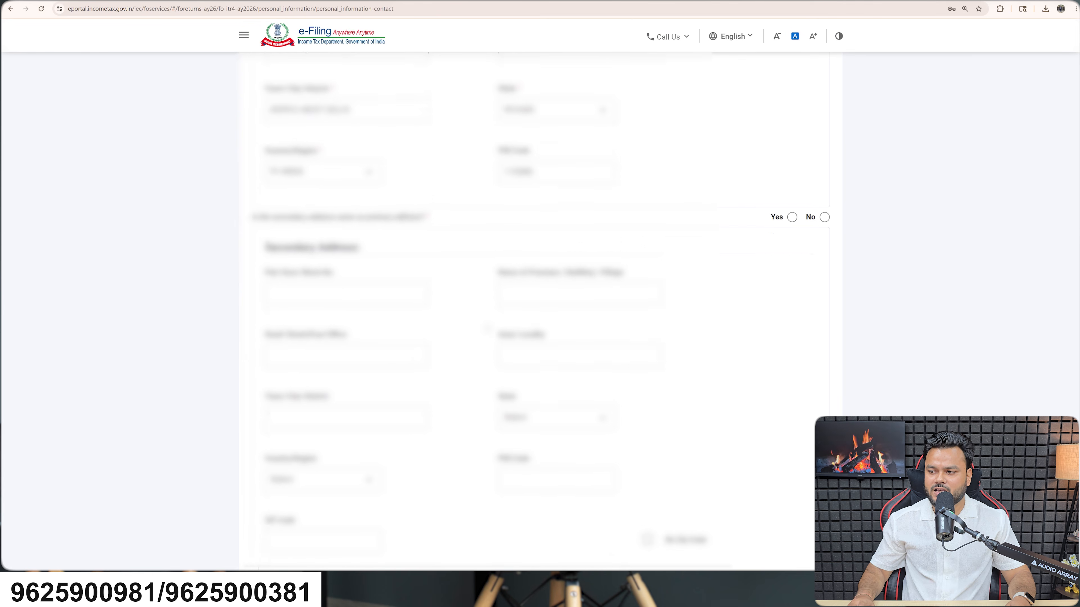
{"action": "scroll", "coordinate": [487, 329], "scroll_direction": "up", "scroll_amount": 3}
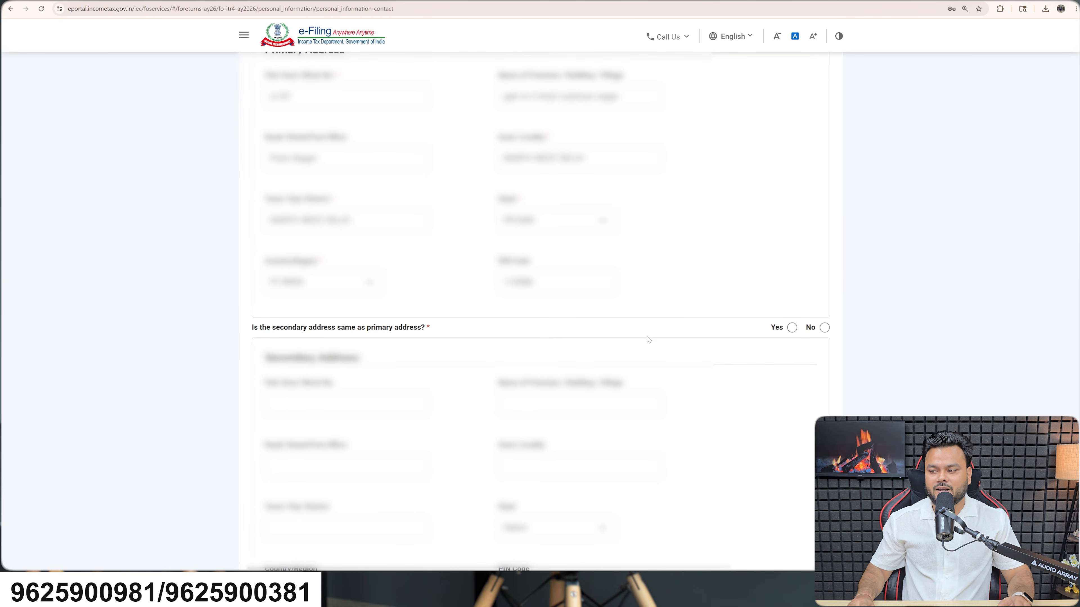
{"action": "left_click", "coordinate": [791, 328]}
{"action": "scroll", "coordinate": [628, 346], "scroll_direction": "down", "scroll_amount": 4}
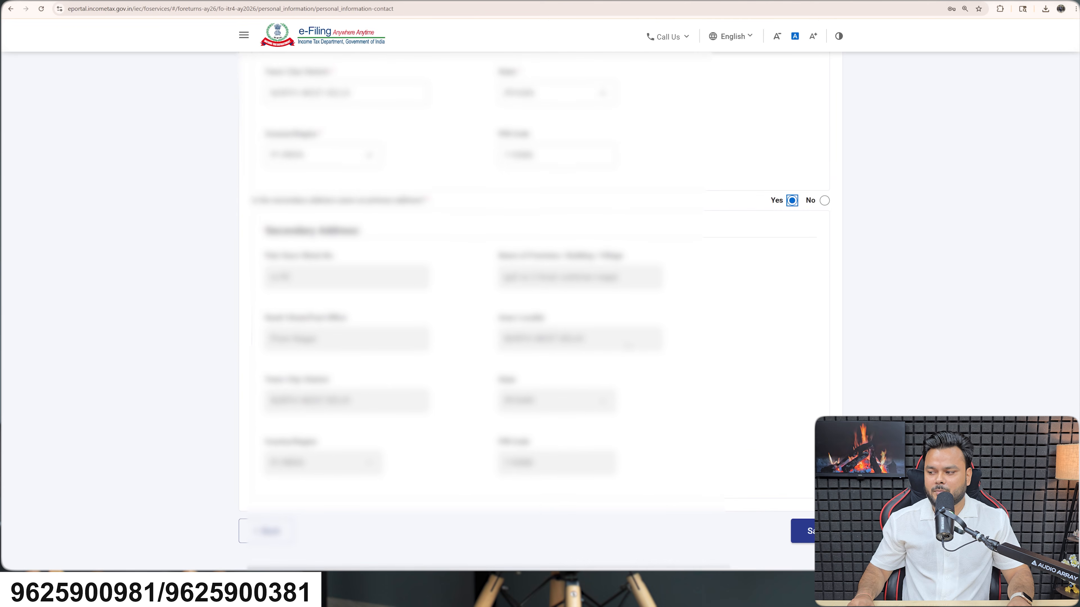
{"action": "left_click", "coordinate": [807, 464]}
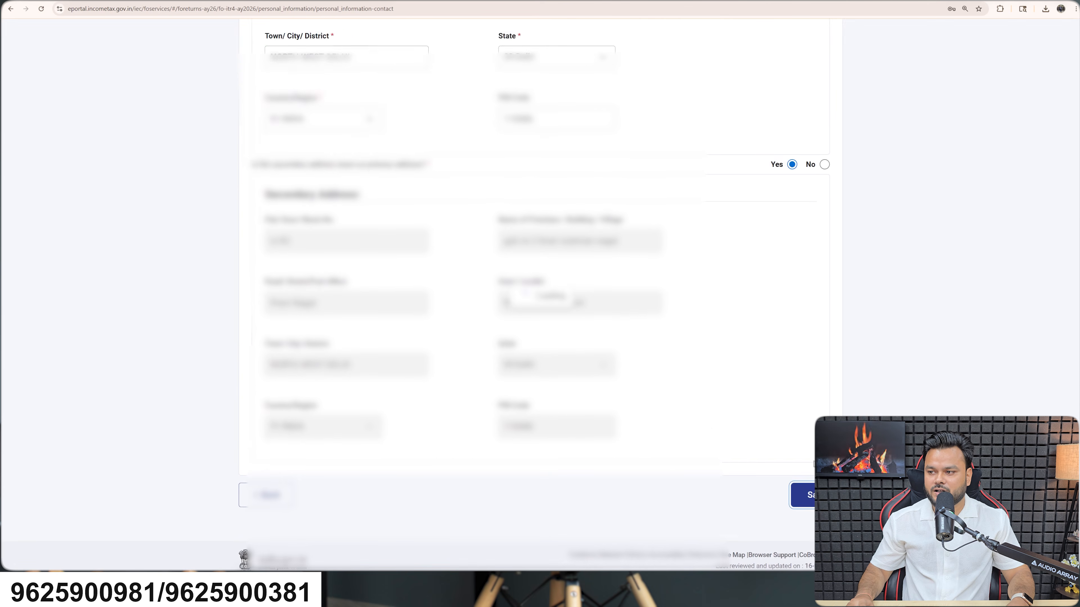
Set the nature of employment to Not Applicable (eg. Family pension etc).
{"action": "scroll", "coordinate": [726, 446], "scroll_direction": "up", "scroll_amount": 9}
{"action": "scroll", "coordinate": [540, 298], "scroll_direction": "up", "scroll_amount": 3}
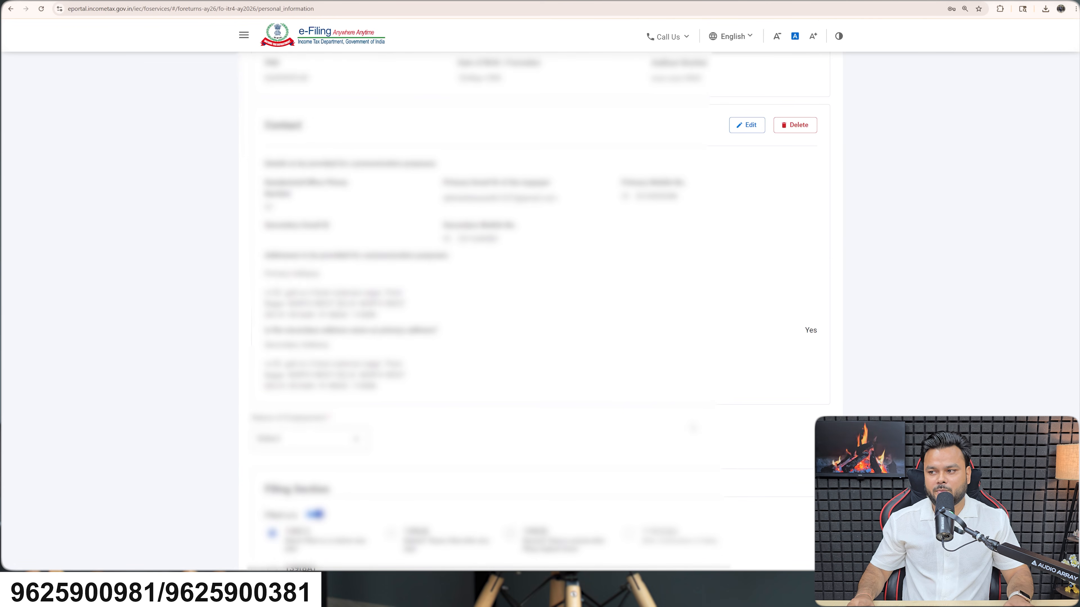
{"action": "scroll", "coordinate": [535, 312], "scroll_direction": "down", "scroll_amount": 6}
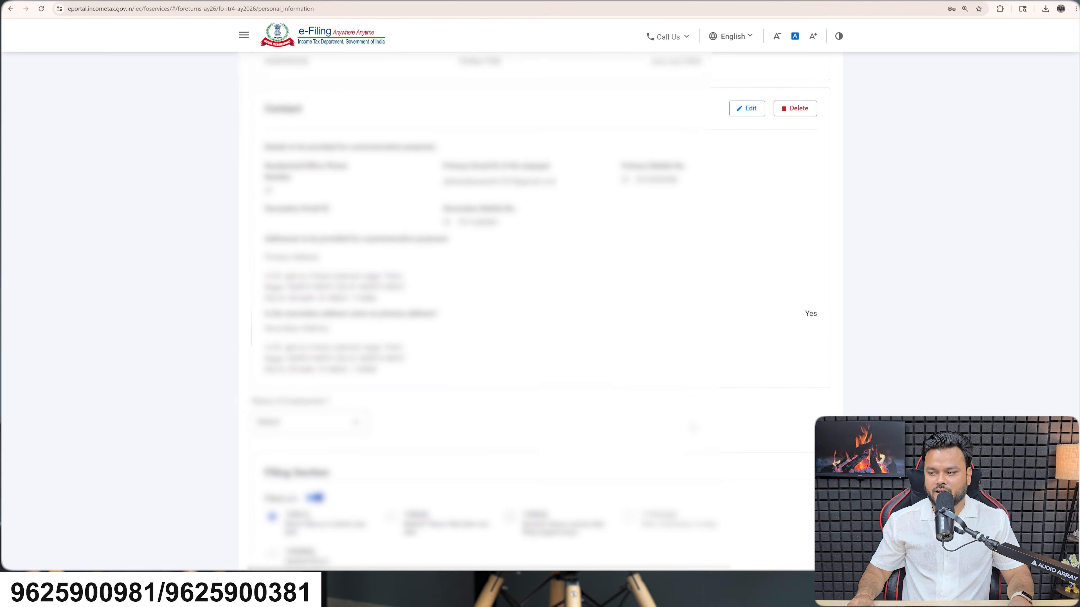
{"action": "scroll", "coordinate": [693, 428], "scroll_direction": "down", "scroll_amount": 1}
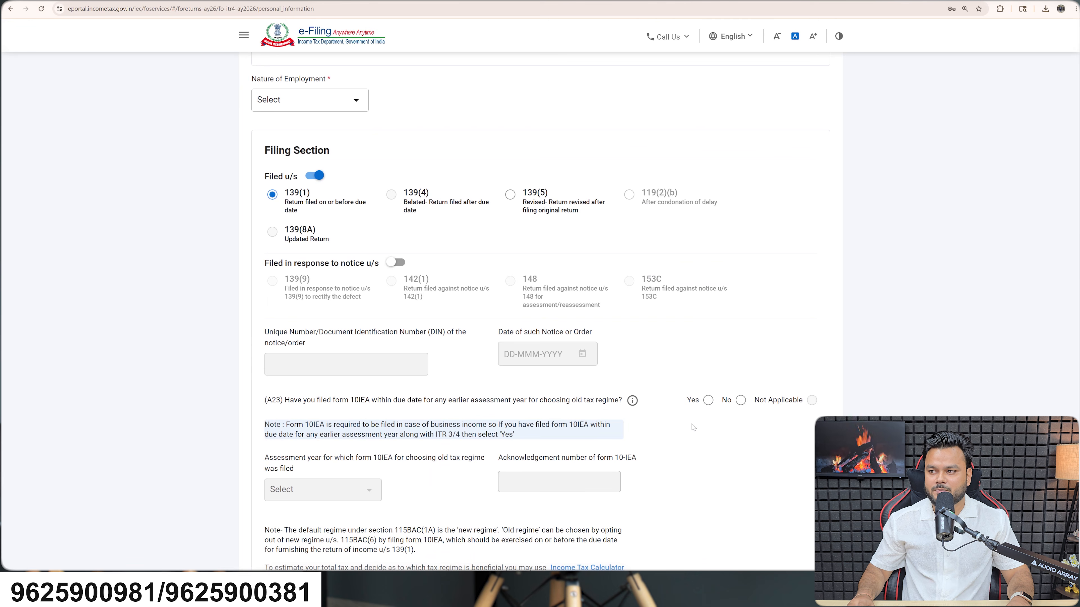
{"action": "left_click", "coordinate": [327, 102]}
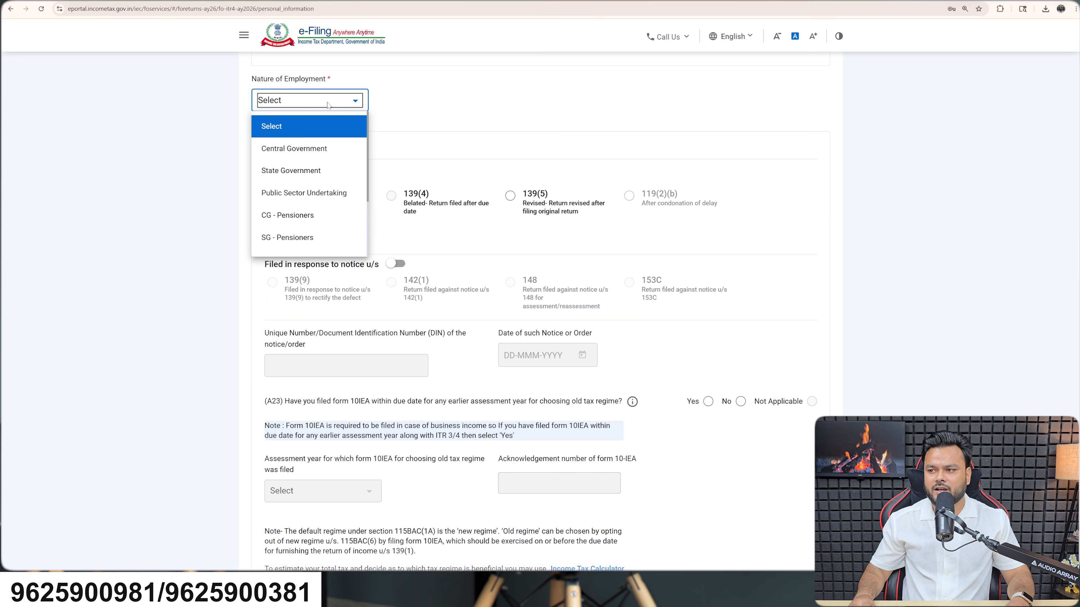
{"action": "scroll", "coordinate": [331, 186], "scroll_direction": "down", "scroll_amount": 2}
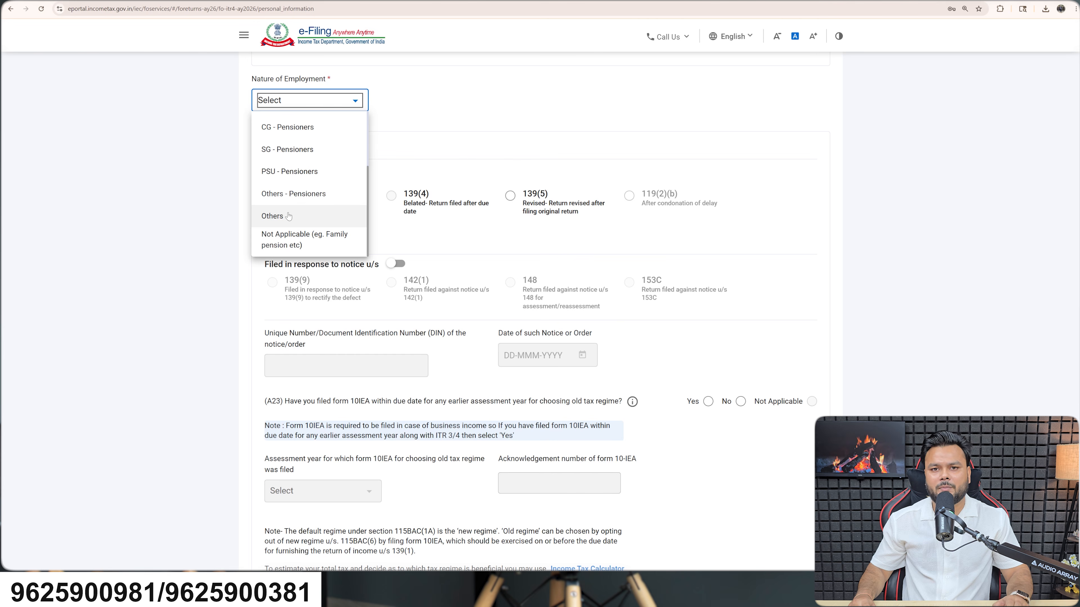
{"action": "left_click", "coordinate": [291, 240]}
{"action": "left_click", "coordinate": [546, 348]}
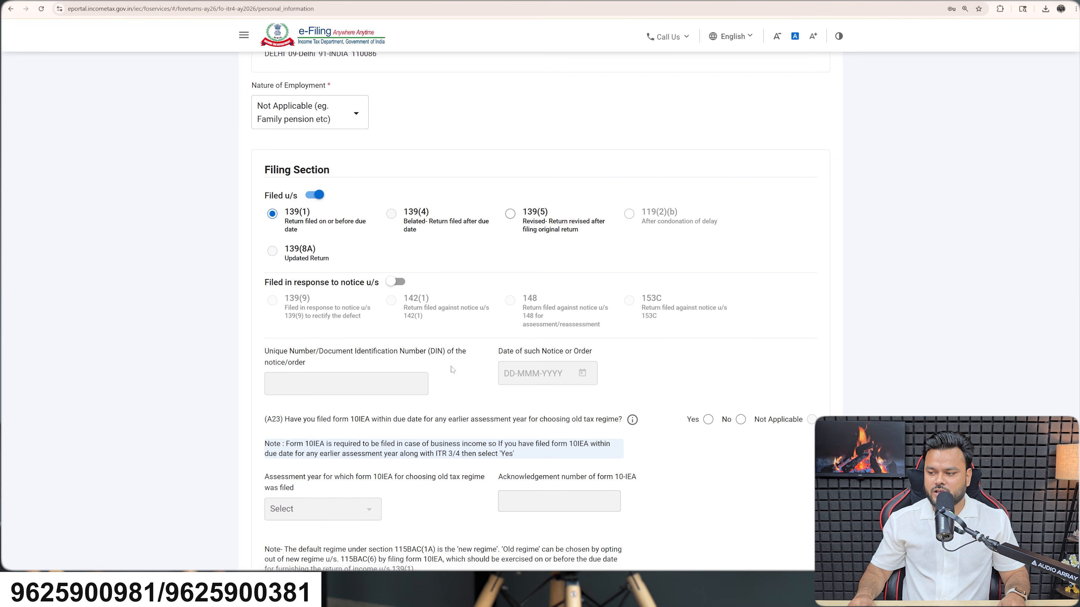
Examine question A23 in the filing section about earlier Form 10IEA filing for the old tax regime.
{"action": "scroll", "coordinate": [463, 372], "scroll_direction": "down", "scroll_amount": 4}
{"action": "scroll", "coordinate": [464, 374], "scroll_direction": "down", "scroll_amount": 2}
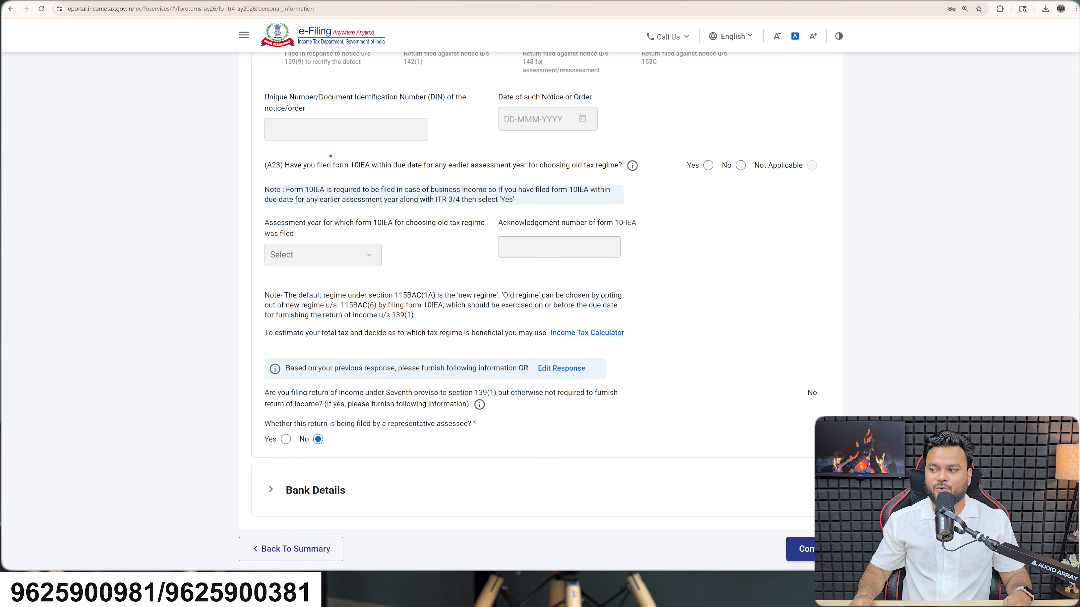
{"action": "mouse_move", "coordinate": [330, 154]}
{"action": "left_mouse_down"}
{"action": "mouse_move", "coordinate": [354, 176]}
{"action": "mouse_move", "coordinate": [374, 176]}
{"action": "left_mouse_up"}
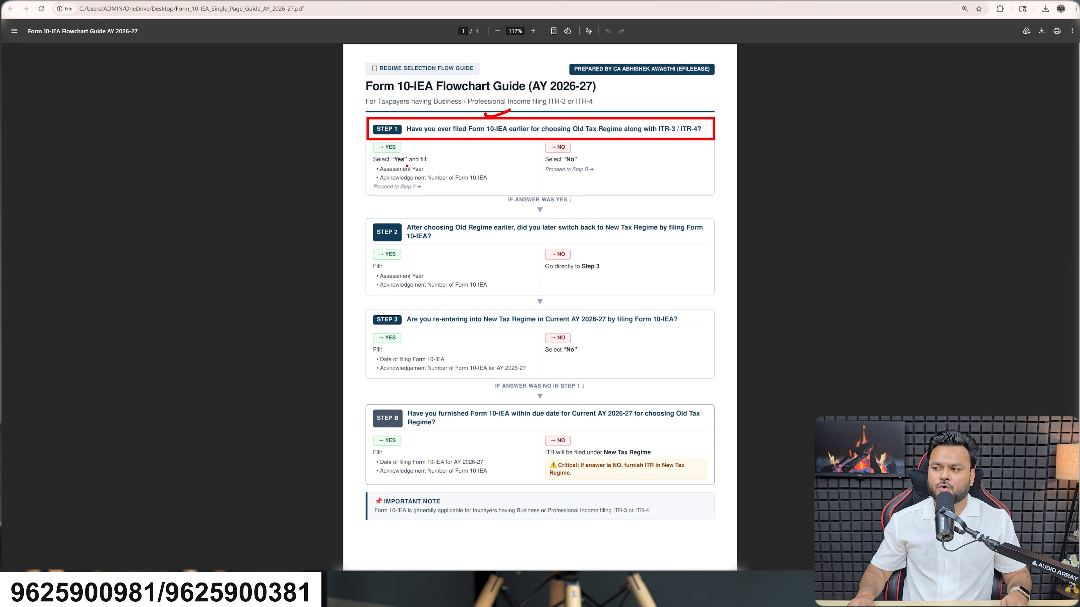
Switch to the Form 10-IEA Flowchart Guide PDF and examine the Yes and No branches of Step 1.
{"action": "left_click_drag", "start_coordinate": [367, 156], "coordinate": [497, 202]}
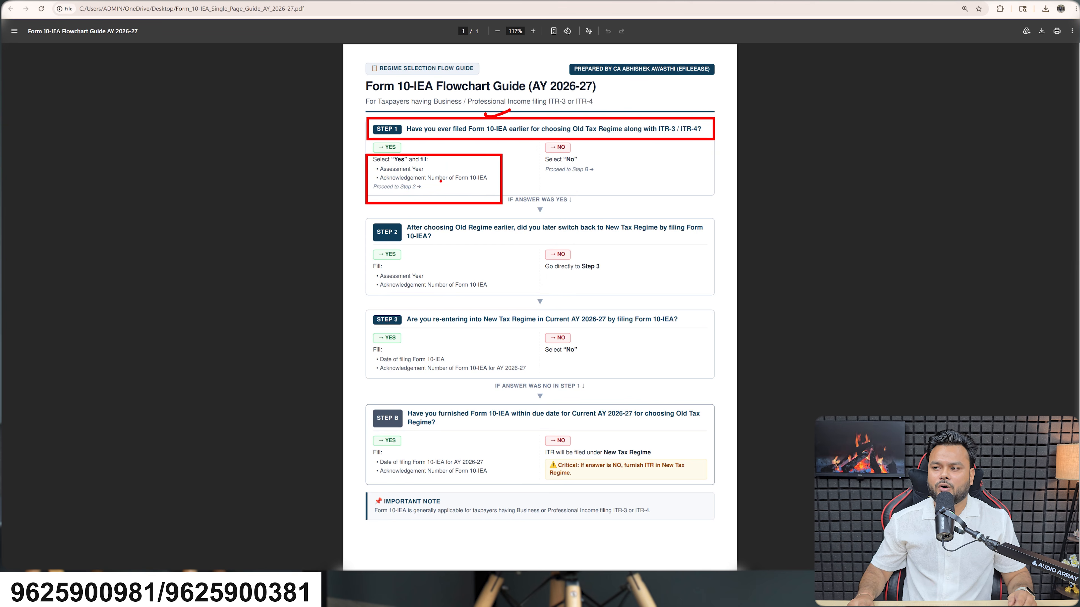
{"action": "left_click_drag", "start_coordinate": [426, 183], "coordinate": [497, 184]}
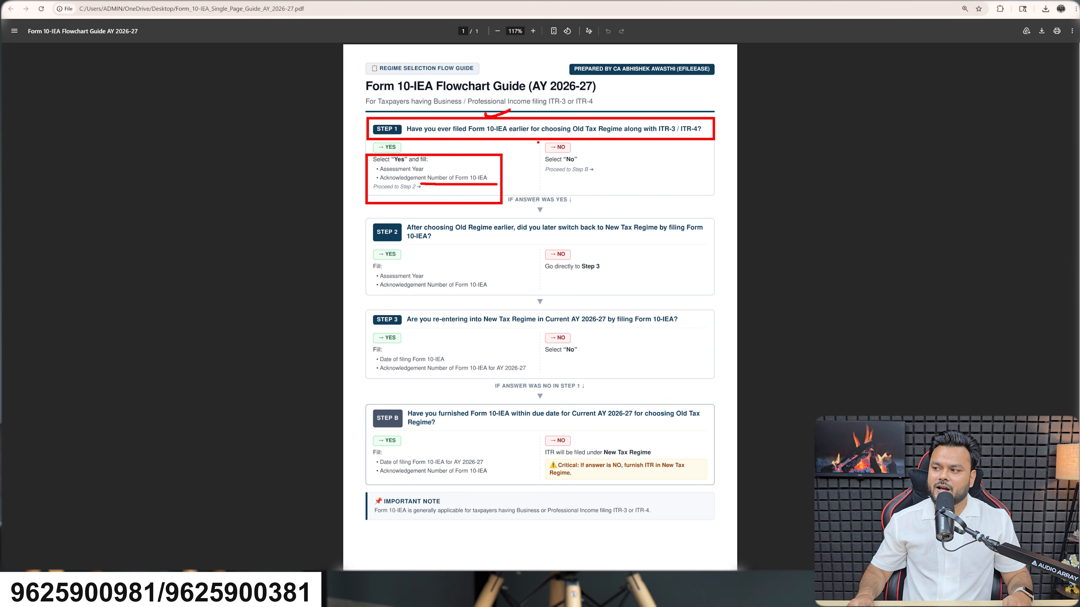
{"action": "left_click_drag", "start_coordinate": [538, 142], "coordinate": [620, 190]}
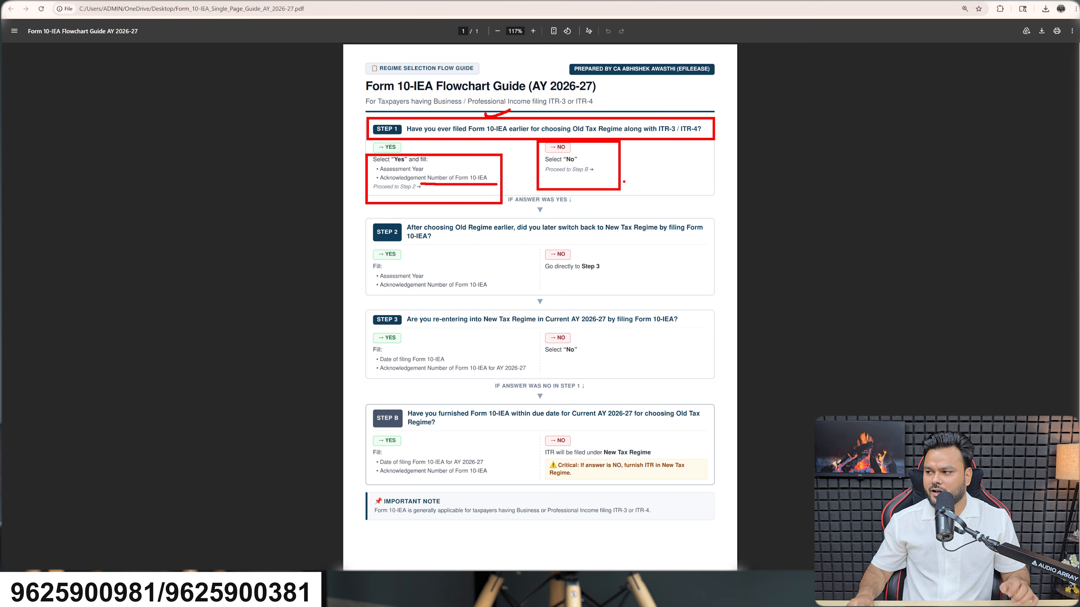
{"action": "mouse_move", "coordinate": [637, 158]}
{"action": "left_mouse_down"}
{"action": "mouse_move", "coordinate": [680, 150]}
{"action": "mouse_move", "coordinate": [729, 258]}
{"action": "mouse_move", "coordinate": [710, 410]}
{"action": "mouse_move", "coordinate": [717, 438]}
{"action": "left_mouse_up"}
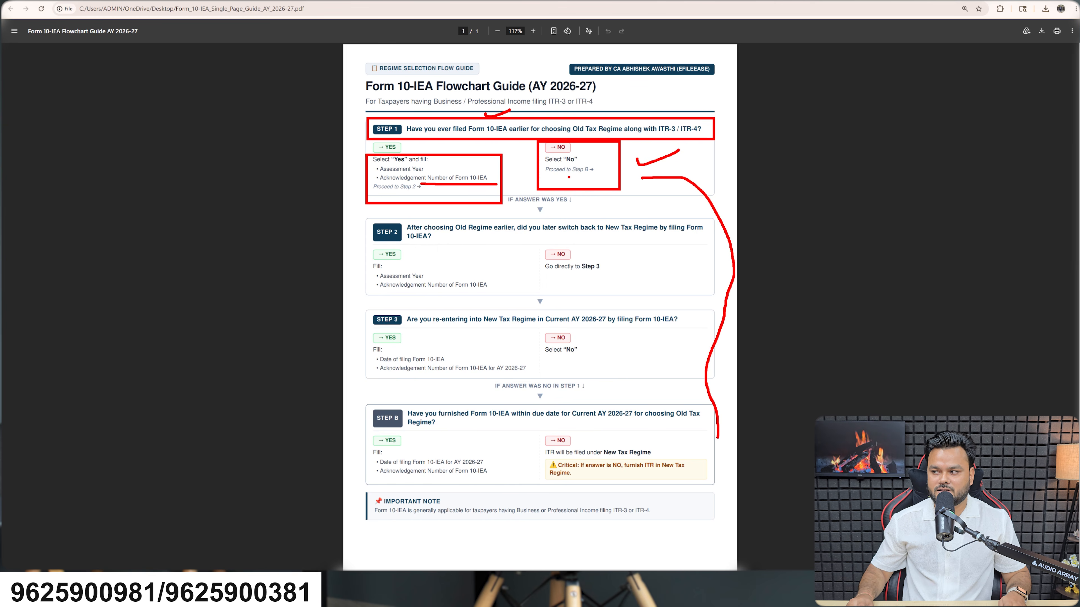
{"action": "mouse_move", "coordinate": [568, 163]}
{"action": "left_mouse_down"}
{"action": "mouse_move", "coordinate": [568, 180]}
{"action": "mouse_move", "coordinate": [608, 164]}
{"action": "left_mouse_up"}
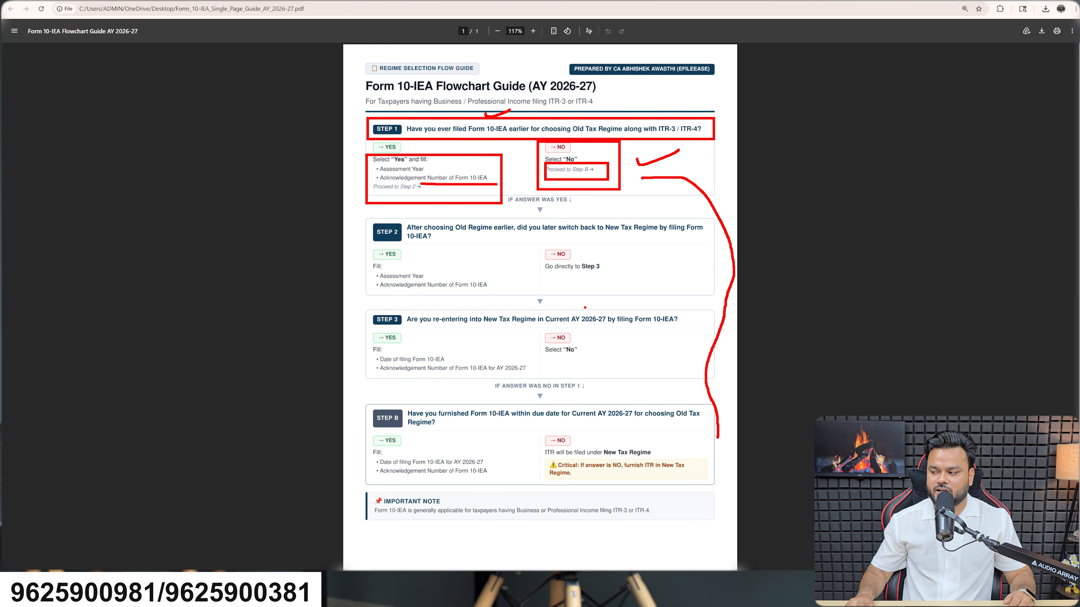
{"action": "mouse_move", "coordinate": [714, 431]}
{"action": "left_mouse_down"}
{"action": "mouse_move", "coordinate": [707, 446]}
{"action": "mouse_move", "coordinate": [721, 439]}
{"action": "left_mouse_up"}
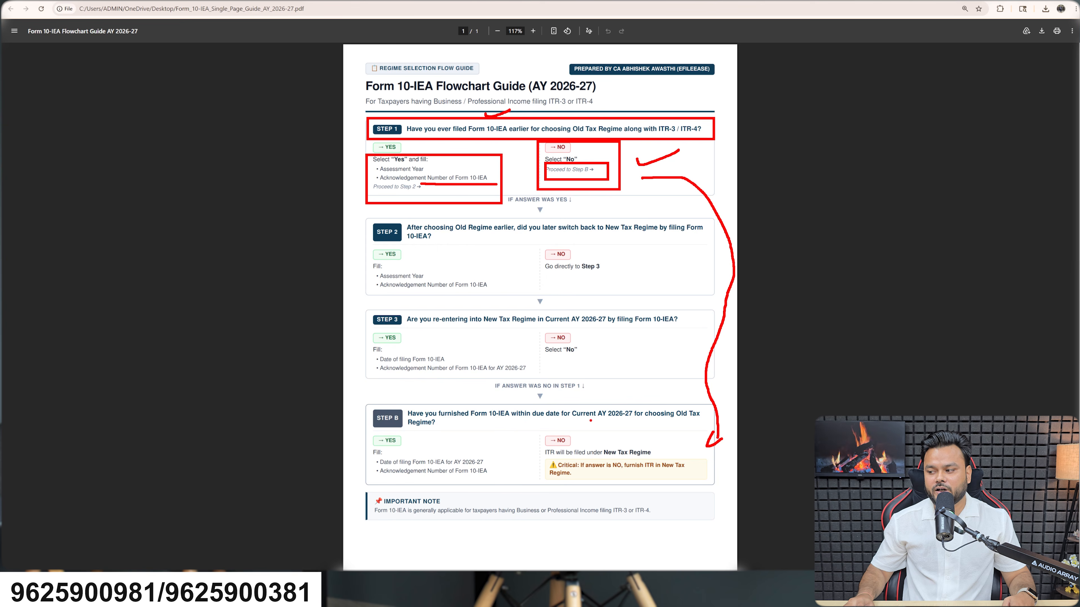
Examine Step B of the flowchart on furnishing Form 10-IEA for AY 2026-27, comparing it with the Step 1 answers.
{"action": "left_click_drag", "start_coordinate": [571, 406], "coordinate": [633, 424]}
{"action": "left_click_drag", "start_coordinate": [478, 422], "coordinate": [530, 420]}
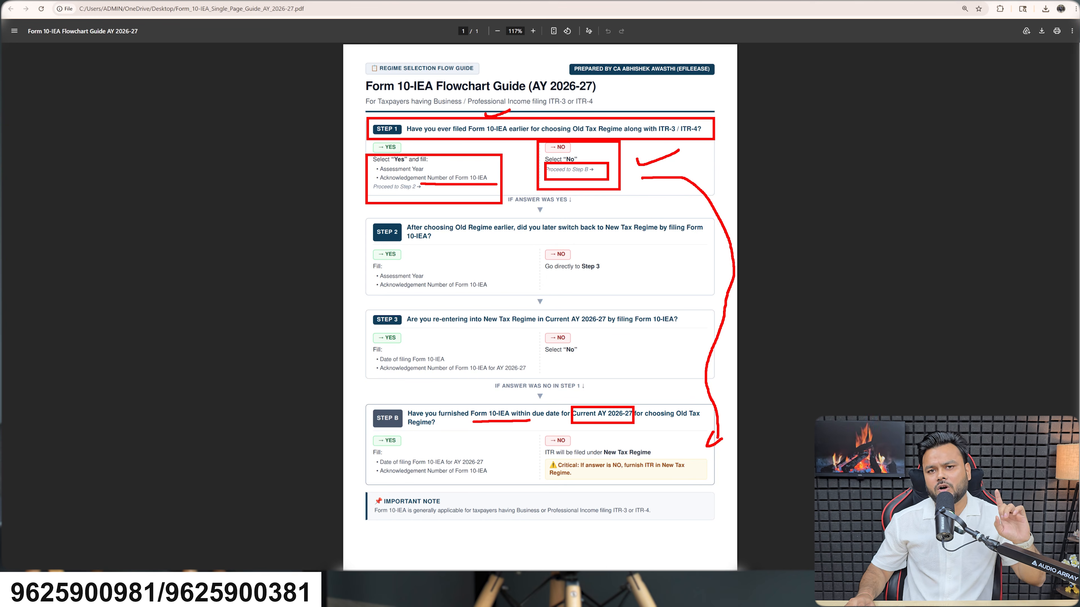
{"action": "left_click_drag", "start_coordinate": [490, 402], "coordinate": [517, 398]}
{"action": "left_click_drag", "start_coordinate": [376, 437], "coordinate": [517, 484]}
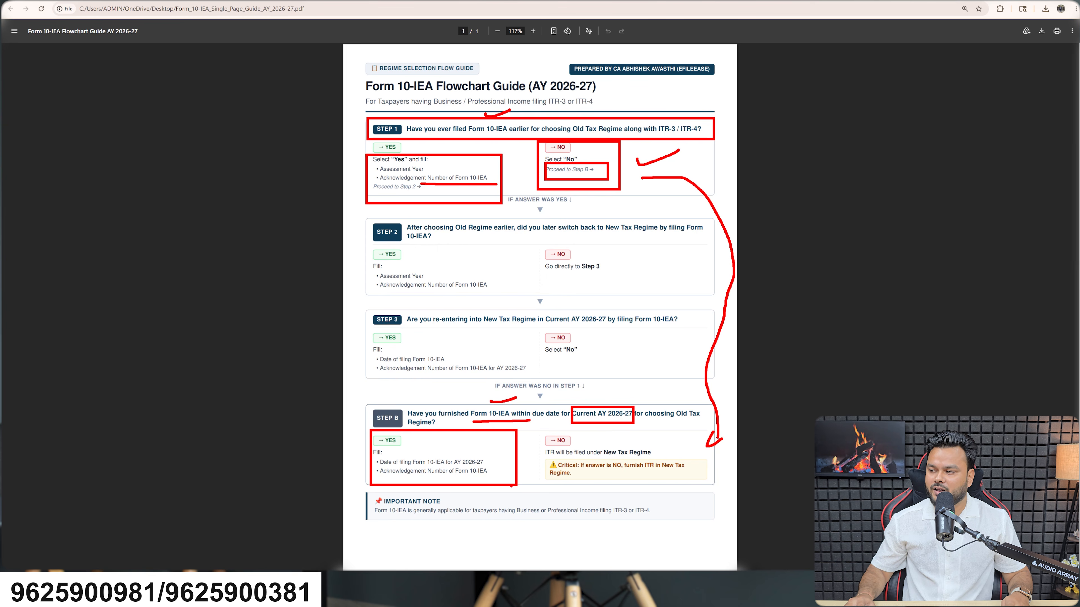
{"action": "left_click_drag", "start_coordinate": [693, 158], "coordinate": [722, 150]}
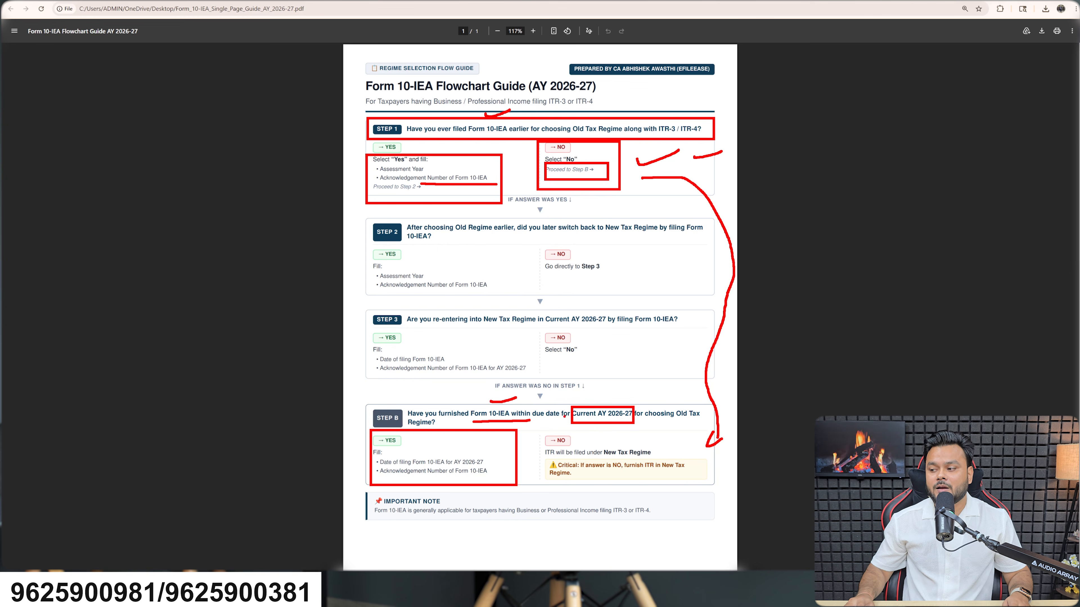
{"action": "left_click_drag", "start_coordinate": [470, 492], "coordinate": [491, 488]}
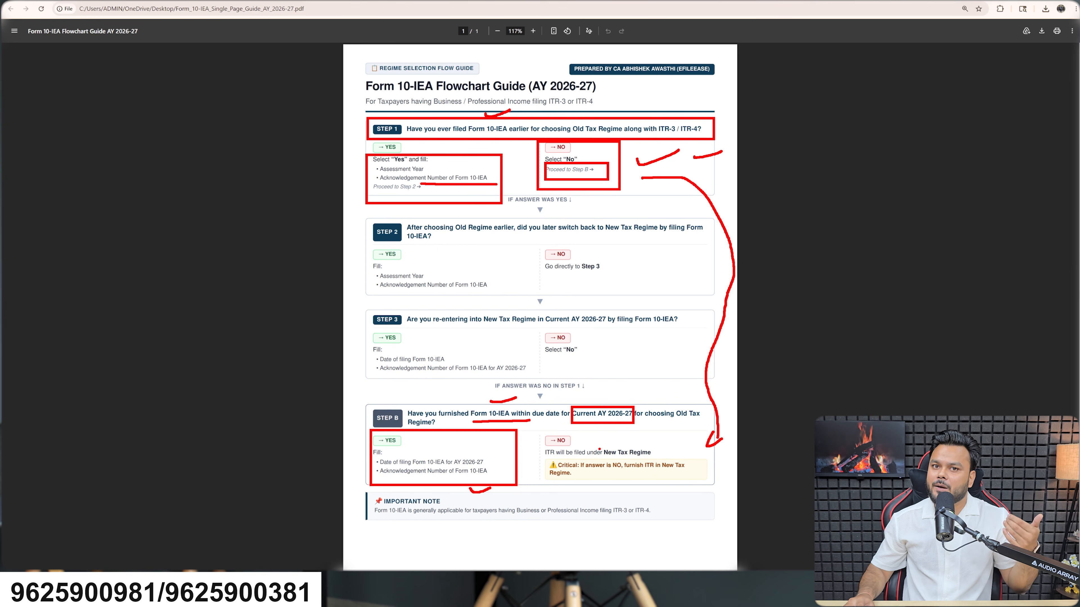
{"action": "left_click_drag", "start_coordinate": [643, 193], "coordinate": [664, 184]}
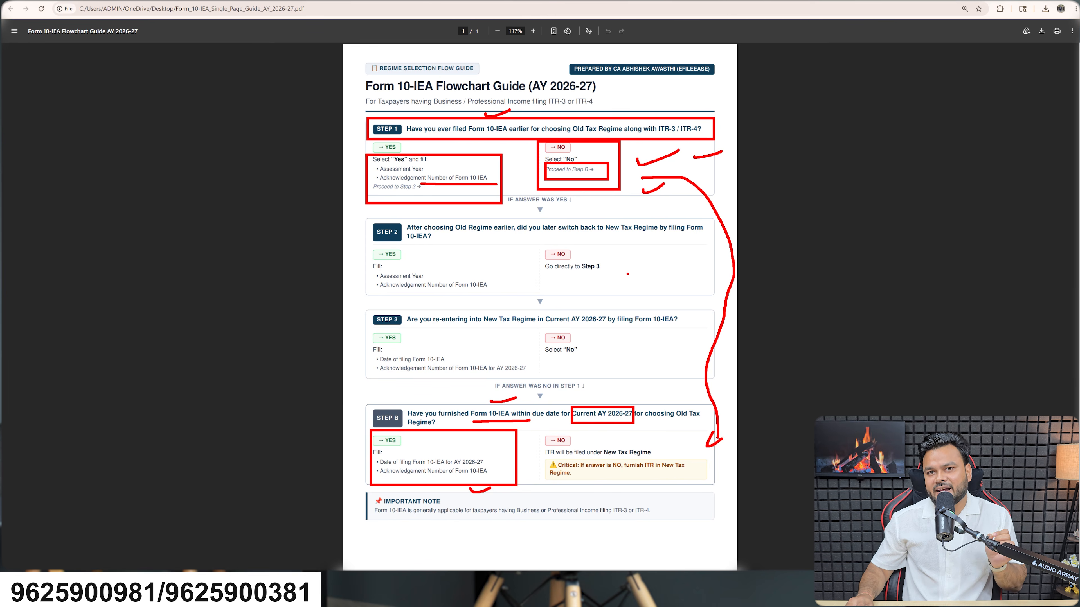
{"action": "mouse_move", "coordinate": [648, 427]}
{"action": "left_mouse_down"}
{"action": "mouse_move", "coordinate": [650, 442]}
{"action": "mouse_move", "coordinate": [686, 423]}
{"action": "left_mouse_up"}
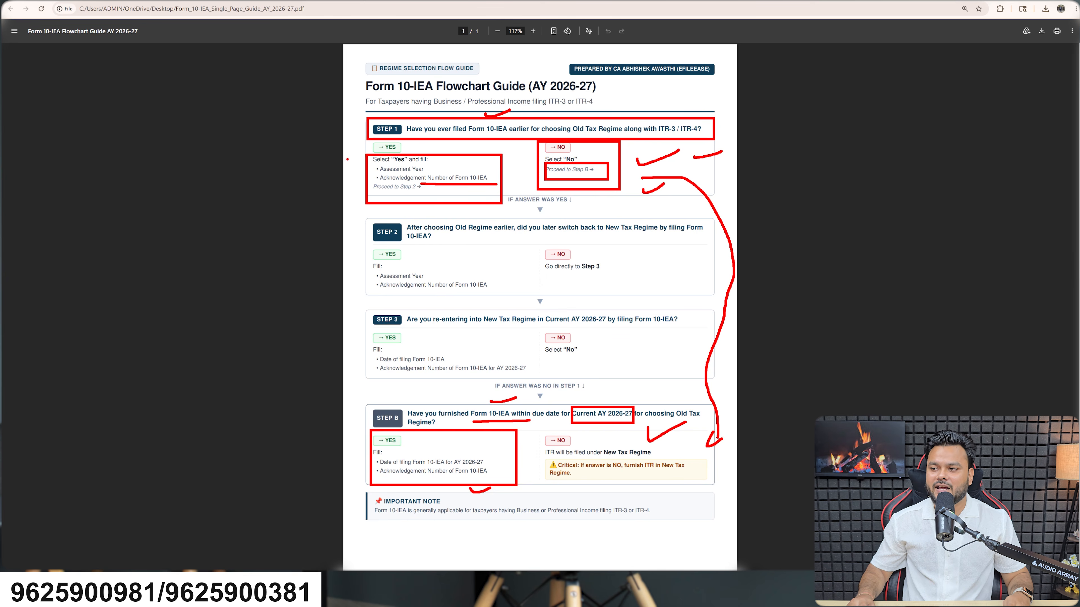
{"action": "left_click_drag", "start_coordinate": [347, 155], "coordinate": [366, 148]}
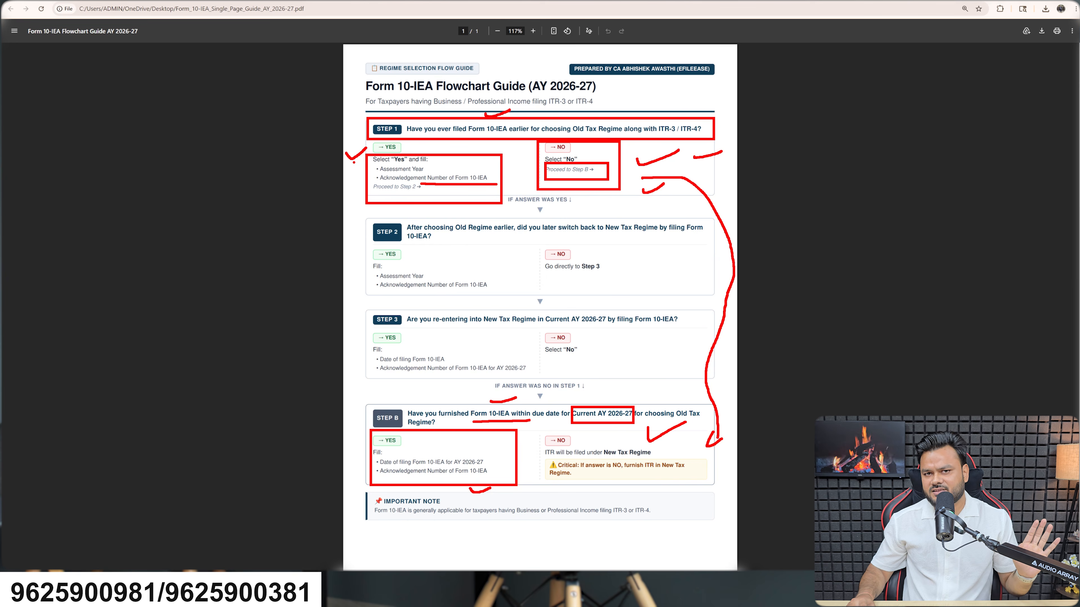
Examine Steps 2 and 3 of the flowchart on switching back to and re-entering the New Tax Regime, with their Yes and No branches.
{"action": "mouse_move", "coordinate": [365, 217]}
{"action": "left_mouse_down"}
{"action": "mouse_move", "coordinate": [397, 243]}
{"action": "mouse_move", "coordinate": [470, 249]}
{"action": "mouse_move", "coordinate": [718, 248]}
{"action": "left_mouse_up"}
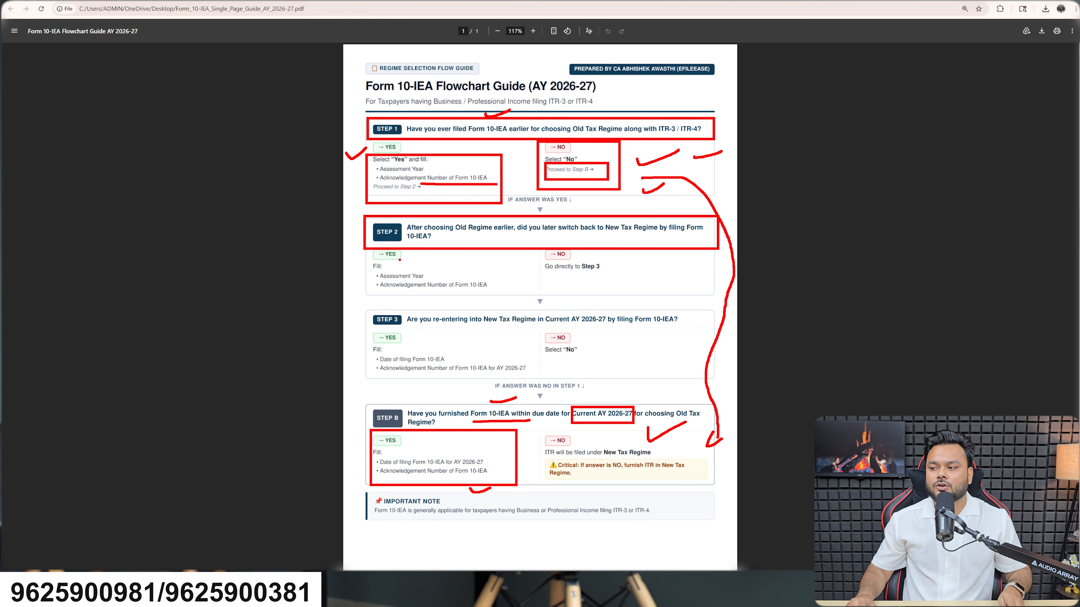
{"action": "left_click_drag", "start_coordinate": [364, 248], "coordinate": [505, 299]}
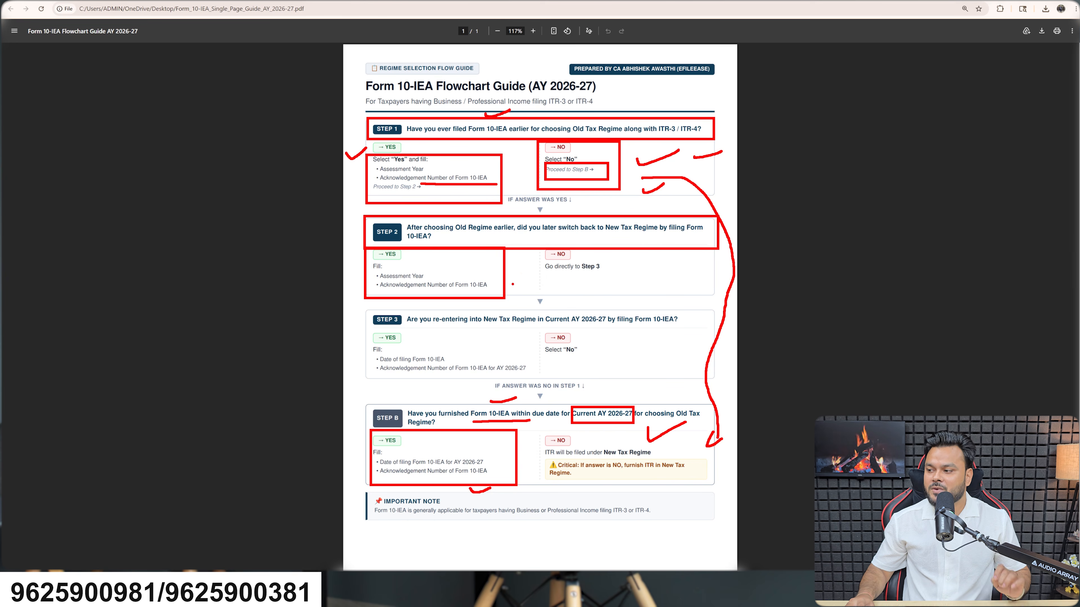
{"action": "left_click_drag", "start_coordinate": [536, 251], "coordinate": [616, 280]}
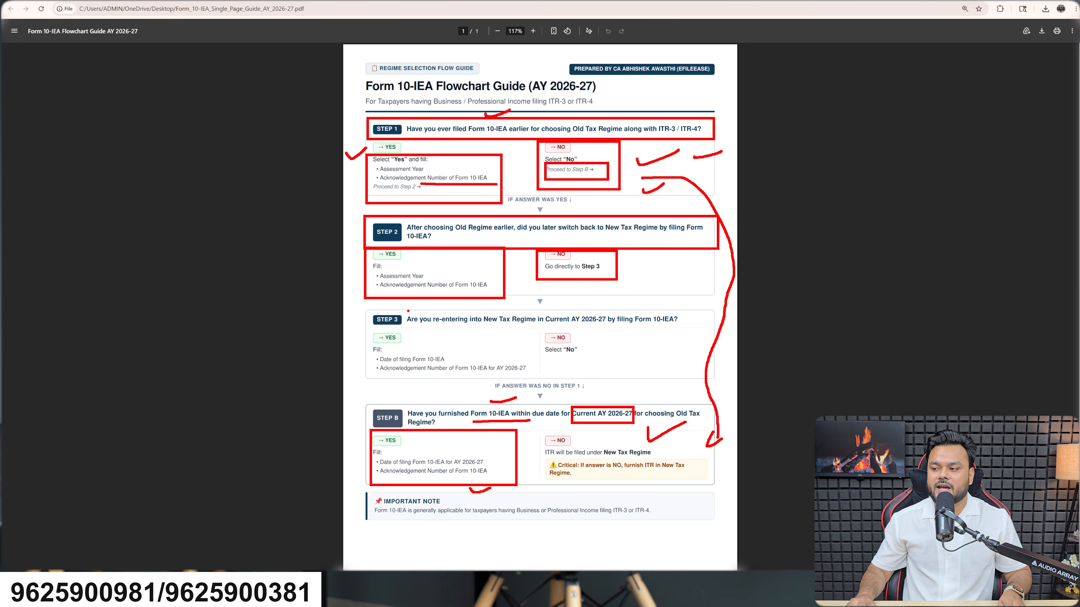
{"action": "mouse_move", "coordinate": [405, 310]}
{"action": "left_mouse_down"}
{"action": "mouse_move", "coordinate": [463, 330]}
{"action": "mouse_move", "coordinate": [702, 329]}
{"action": "left_mouse_up"}
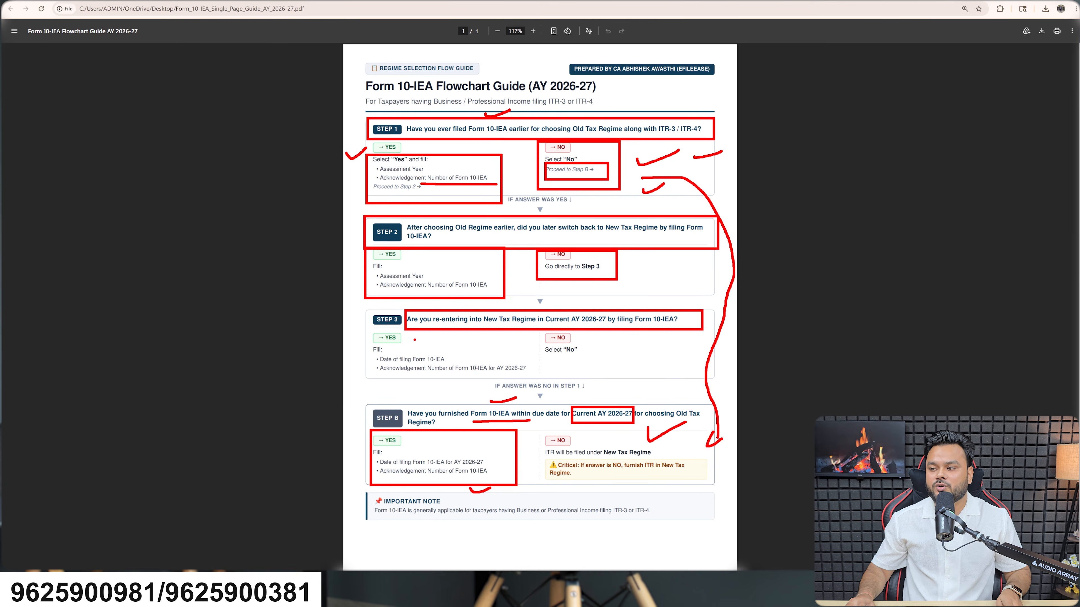
{"action": "mouse_move", "coordinate": [369, 330]}
{"action": "left_mouse_down"}
{"action": "mouse_move", "coordinate": [544, 381]}
{"action": "mouse_move", "coordinate": [532, 380]}
{"action": "left_mouse_up"}
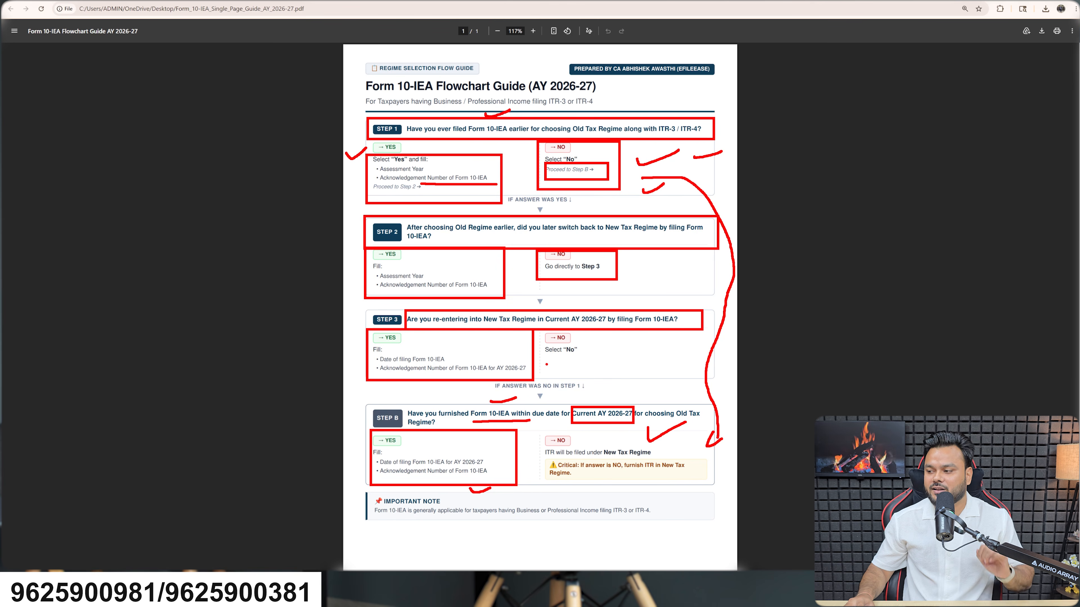
{"action": "mouse_move", "coordinate": [538, 331]}
{"action": "left_mouse_down"}
{"action": "mouse_move", "coordinate": [607, 366]}
{"action": "mouse_move", "coordinate": [655, 344]}
{"action": "left_mouse_up"}
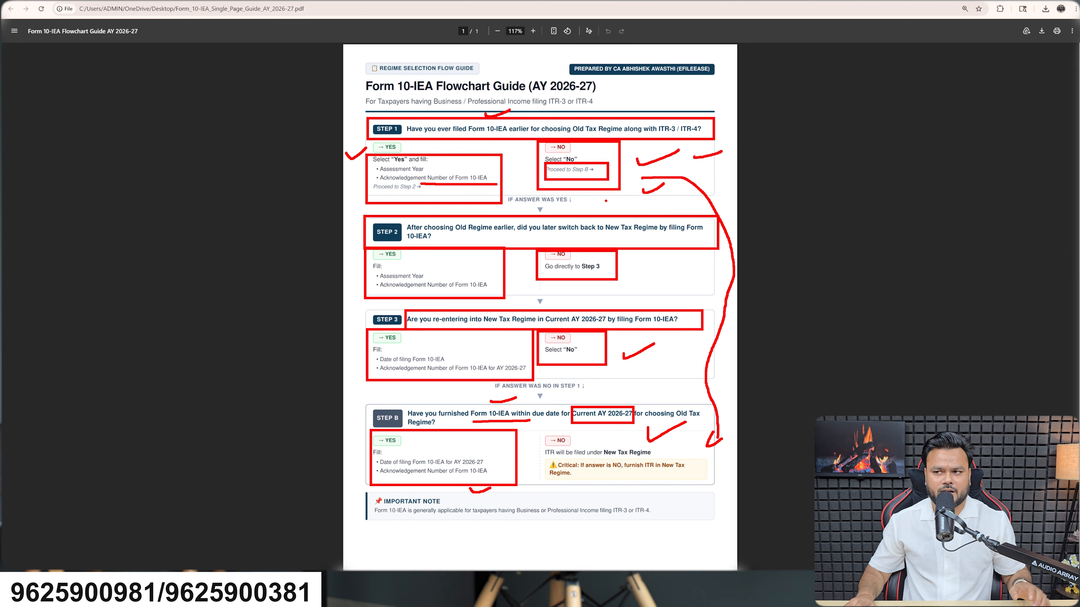
{"action": "key", "text": "Escape"}
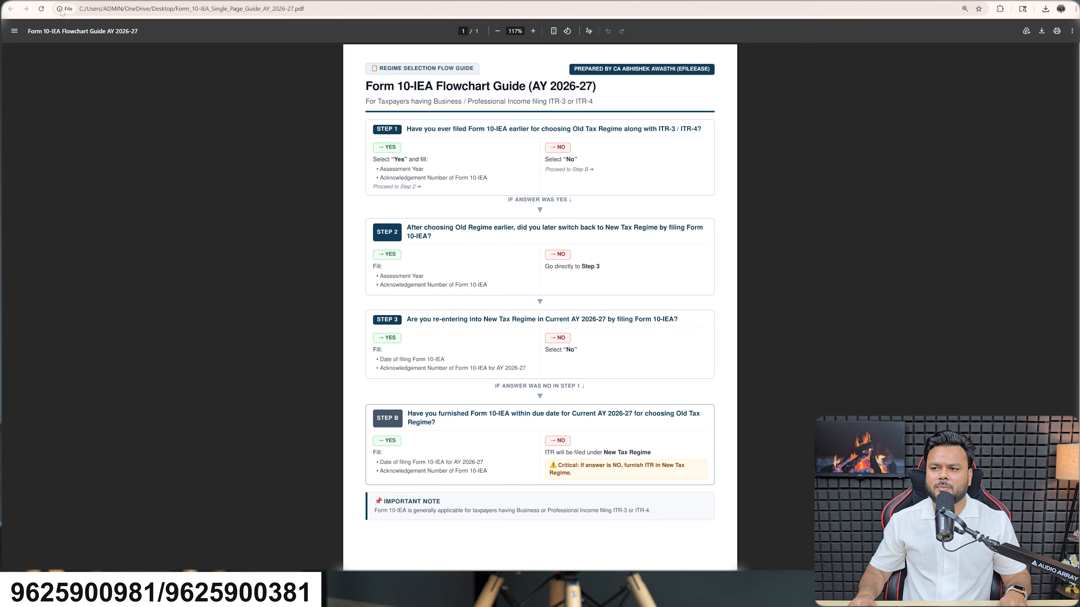
Return to the e-Filing return and answer No to both Form 10IEA questions, A23 for earlier assessment years and B for the current one.
{"action": "left_click", "coordinate": [140, 2]}
{"action": "scroll", "coordinate": [426, 329], "scroll_direction": "up", "scroll_amount": 1}
{"action": "scroll", "coordinate": [425, 330], "scroll_direction": "up", "scroll_amount": 3}
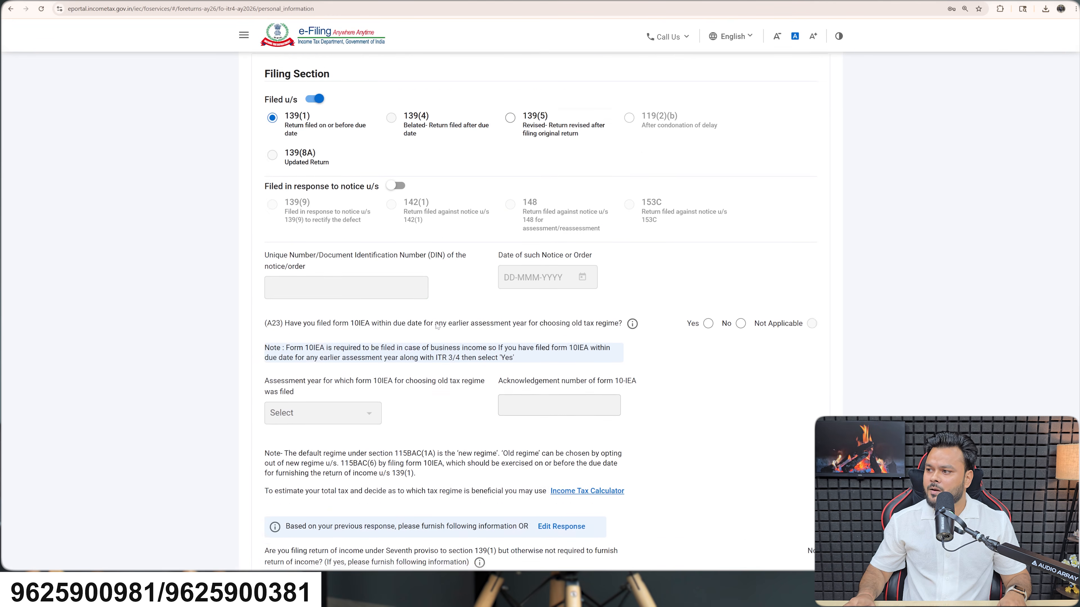
{"action": "left_click", "coordinate": [741, 378]}
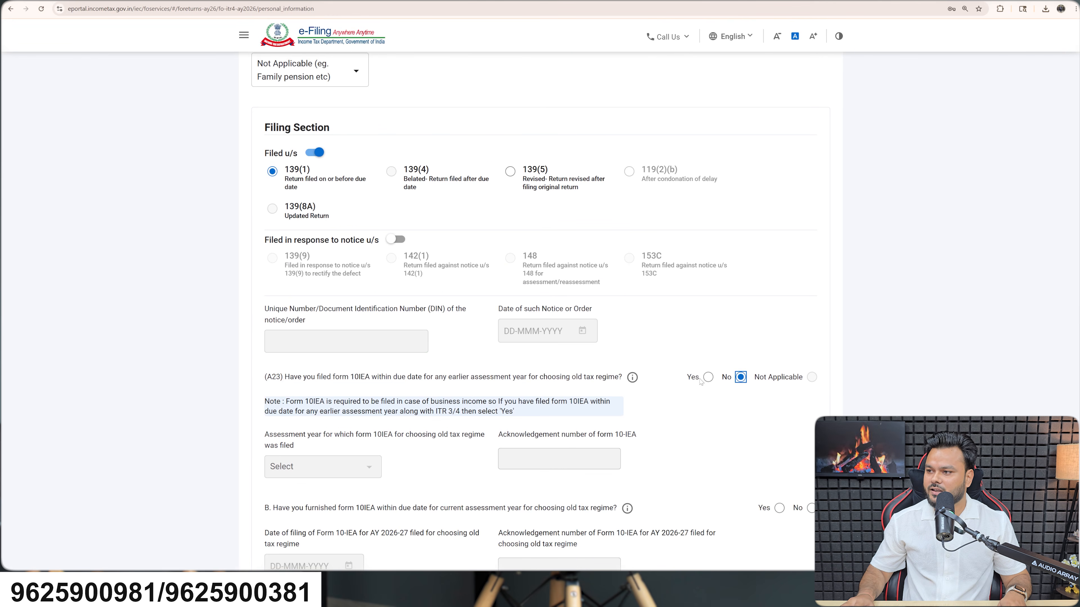
{"action": "scroll", "coordinate": [701, 378], "scroll_direction": "down", "scroll_amount": 6}
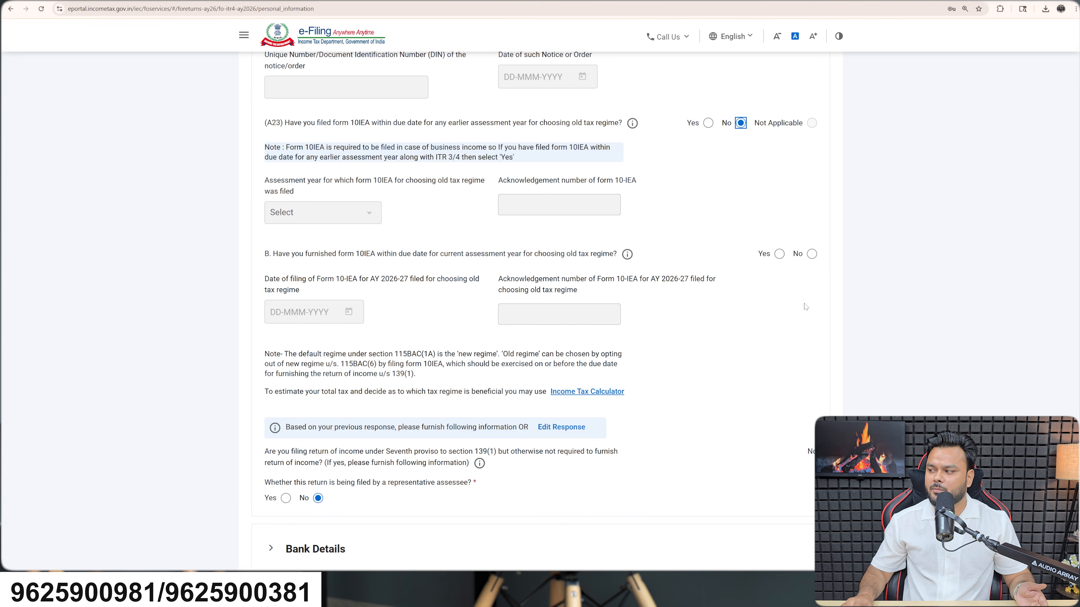
{"action": "left_click", "coordinate": [812, 254]}
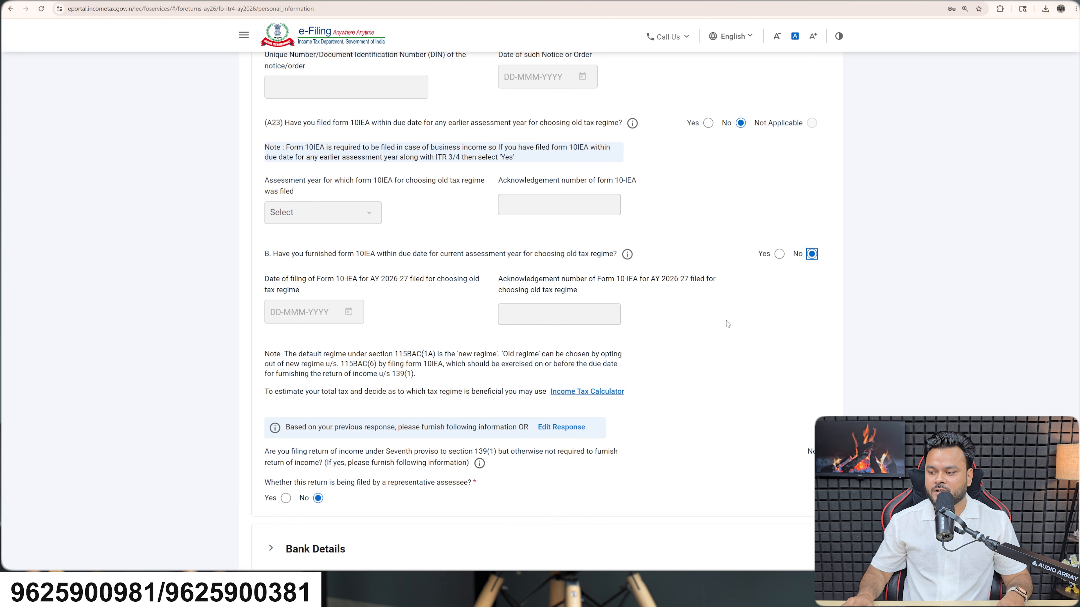
Review the filing section answers and confirm the Part A General personal information schedule.
{"action": "scroll", "coordinate": [728, 324], "scroll_direction": "down", "scroll_amount": 2}
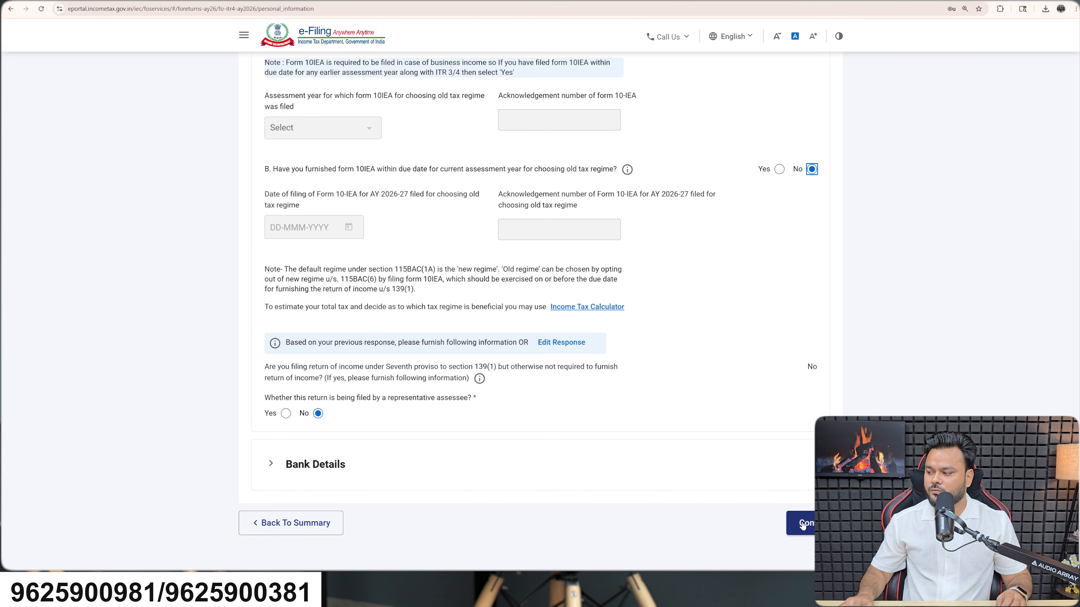
{"action": "scroll", "coordinate": [701, 451], "scroll_direction": "up", "scroll_amount": 4}
{"action": "scroll", "coordinate": [674, 414], "scroll_direction": "up", "scroll_amount": 4}
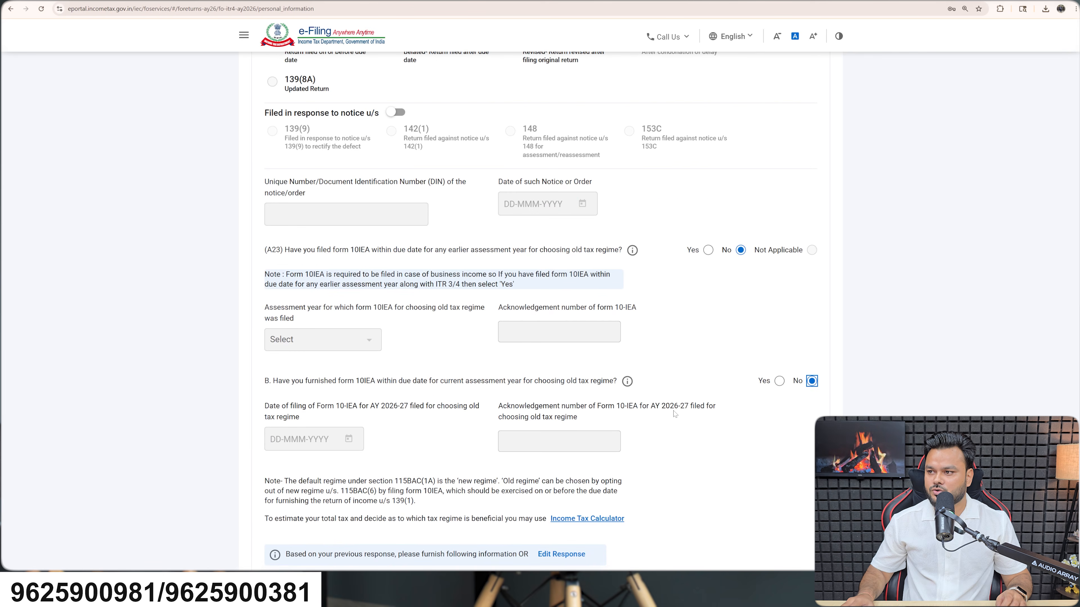
{"action": "scroll", "coordinate": [674, 414], "scroll_direction": "down", "scroll_amount": 9}
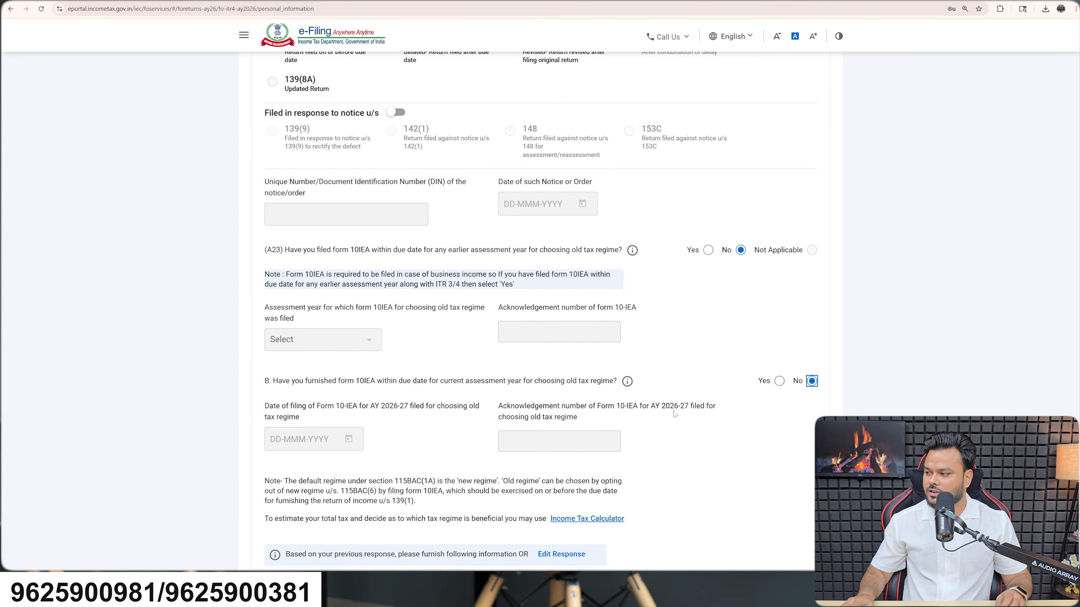
{"action": "left_click", "coordinate": [805, 464]}
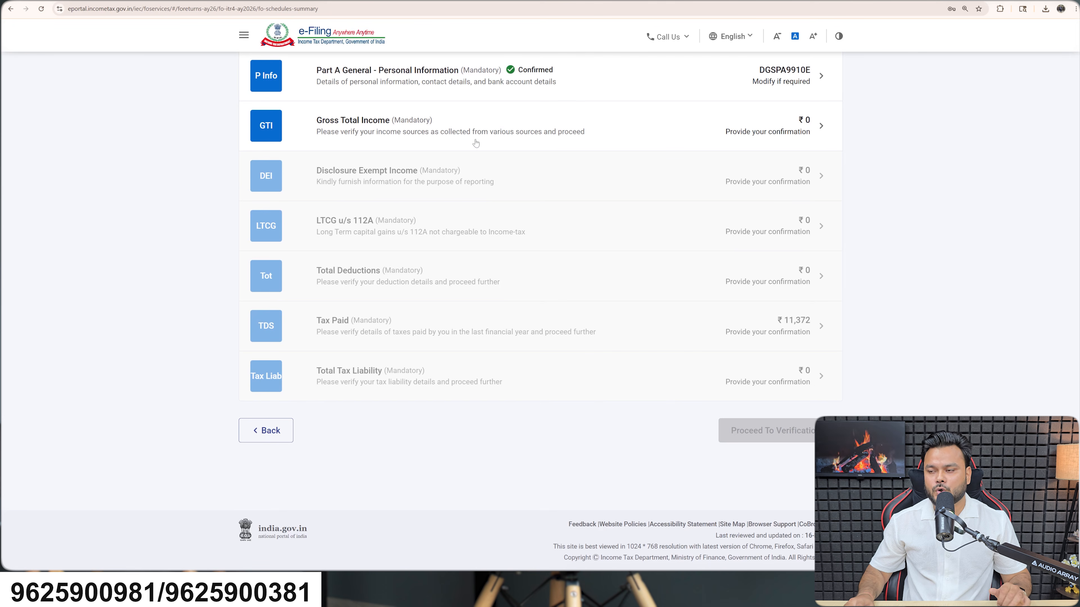
Open the Gross Total Income schedule, dismiss the salary notice and open B1. Income from Business & Profession for editing.
{"action": "left_click", "coordinate": [636, 132]}
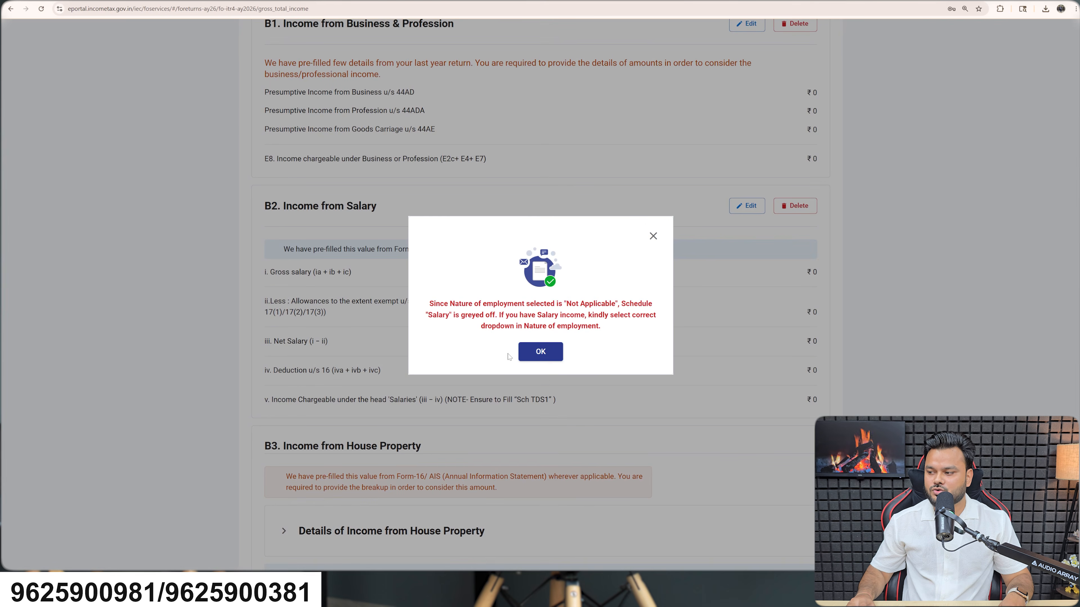
{"action": "left_click", "coordinate": [539, 355]}
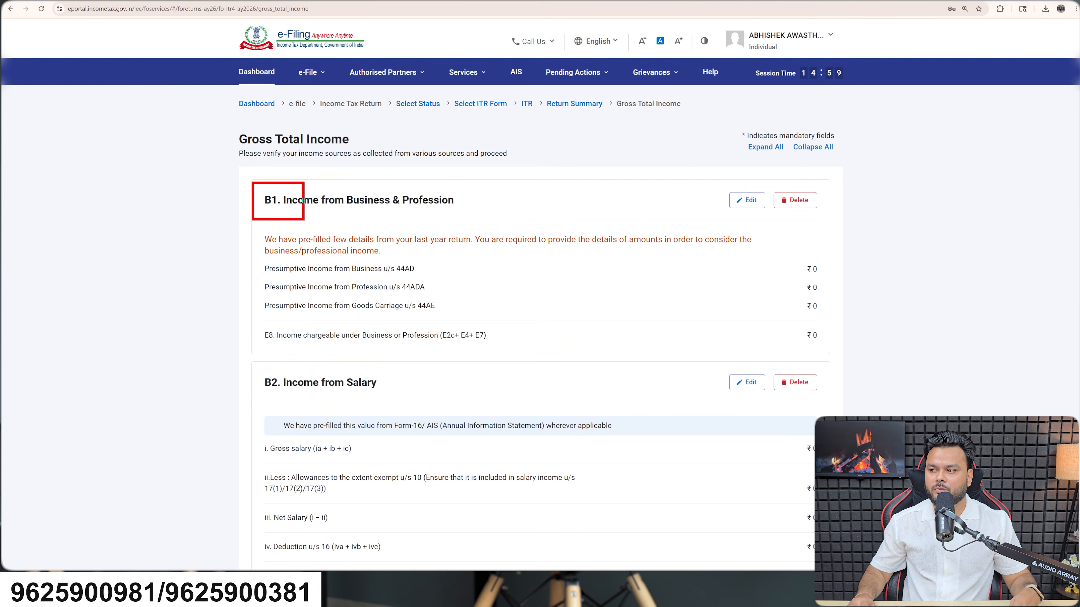
{"action": "left_click", "coordinate": [746, 200]}
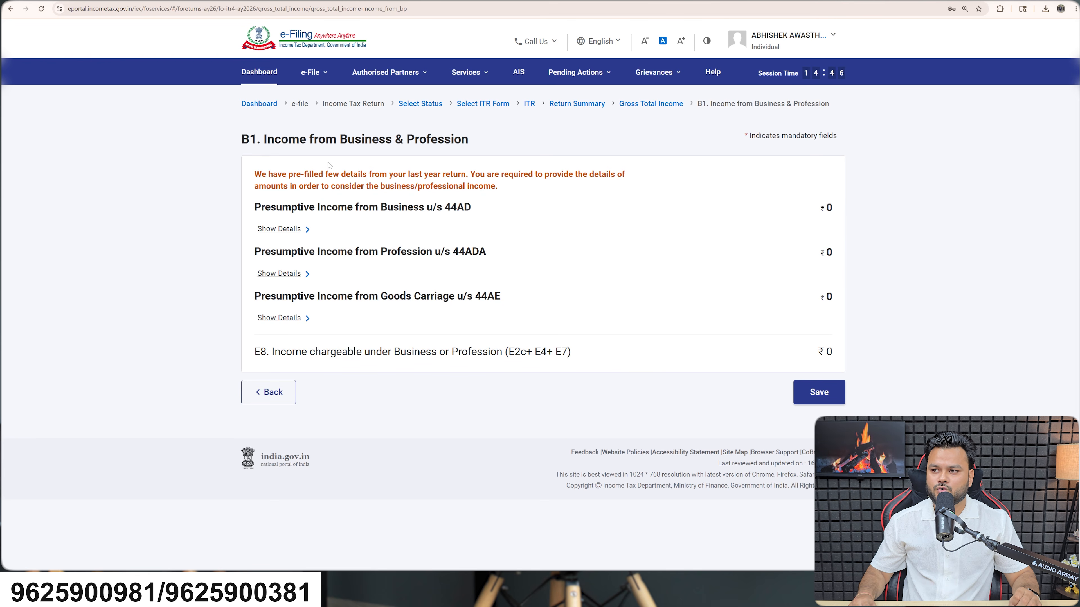
Switch to the Compliance Portal and open the Taxpayer Information Summary for F.Y. 2025-26.
{"action": "left_click", "coordinate": [518, 72]}
{"action": "left_click", "coordinate": [136, 108]}
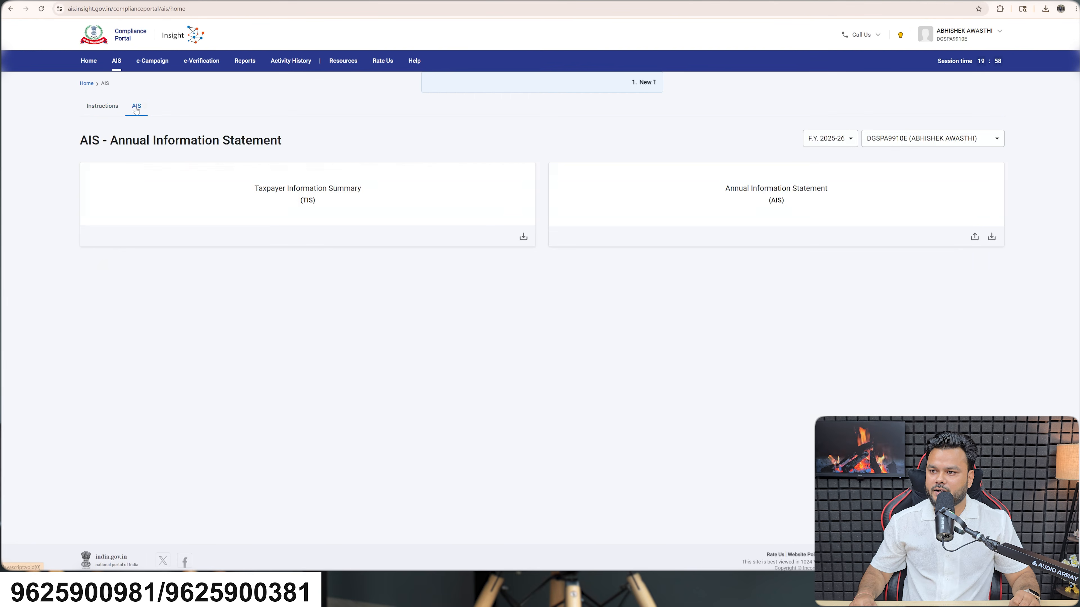
{"action": "left_click", "coordinate": [384, 210]}
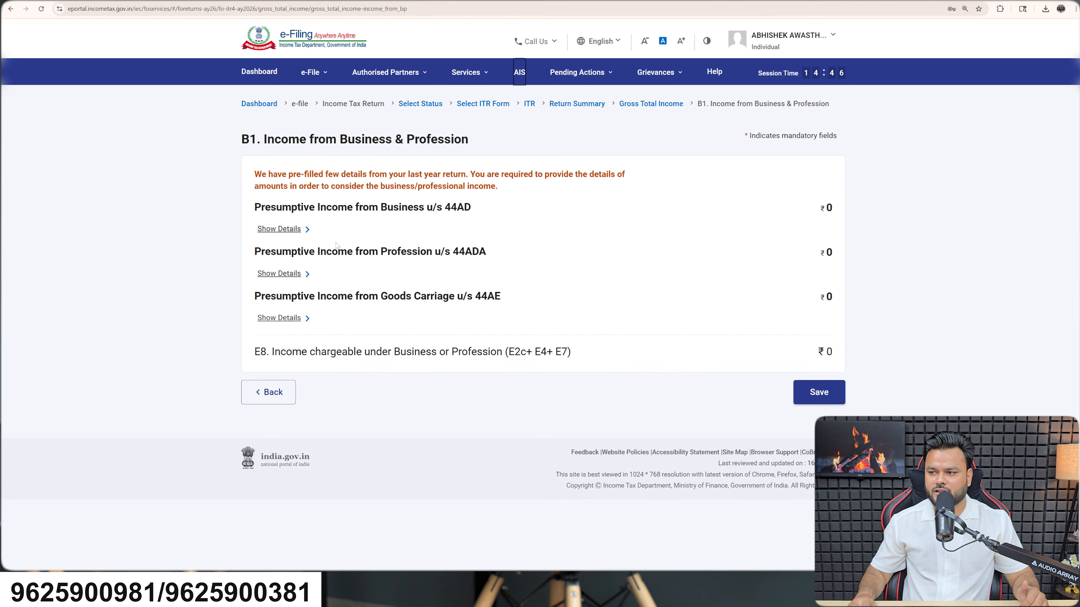
Add a business entry under Presumptive Income from Business u/s 44AD and fill in the name of the business.
{"action": "left_click", "coordinate": [289, 230]}
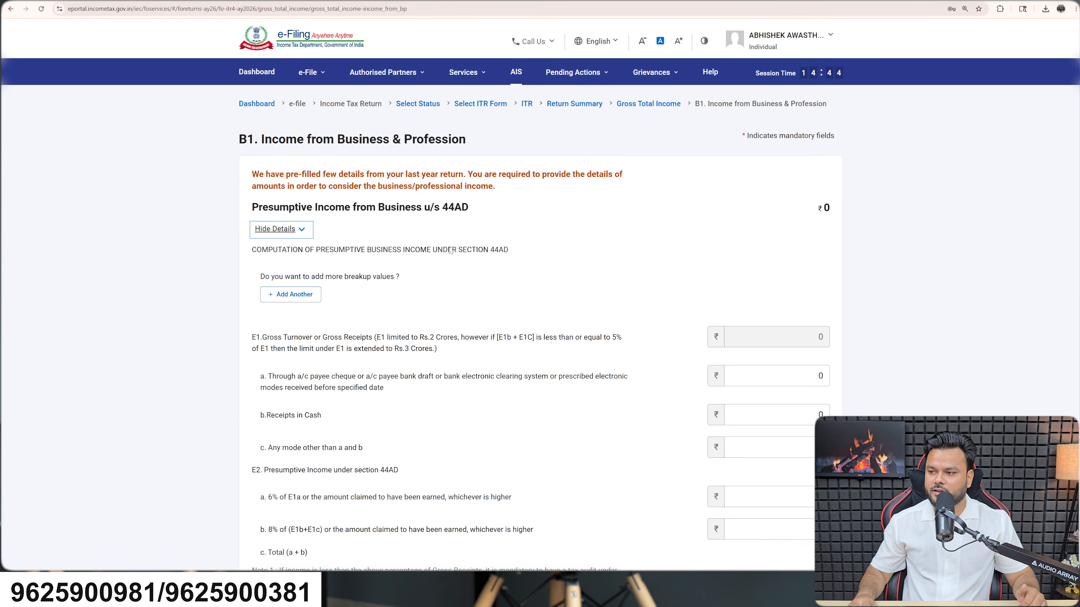
{"action": "left_click", "coordinate": [294, 295]}
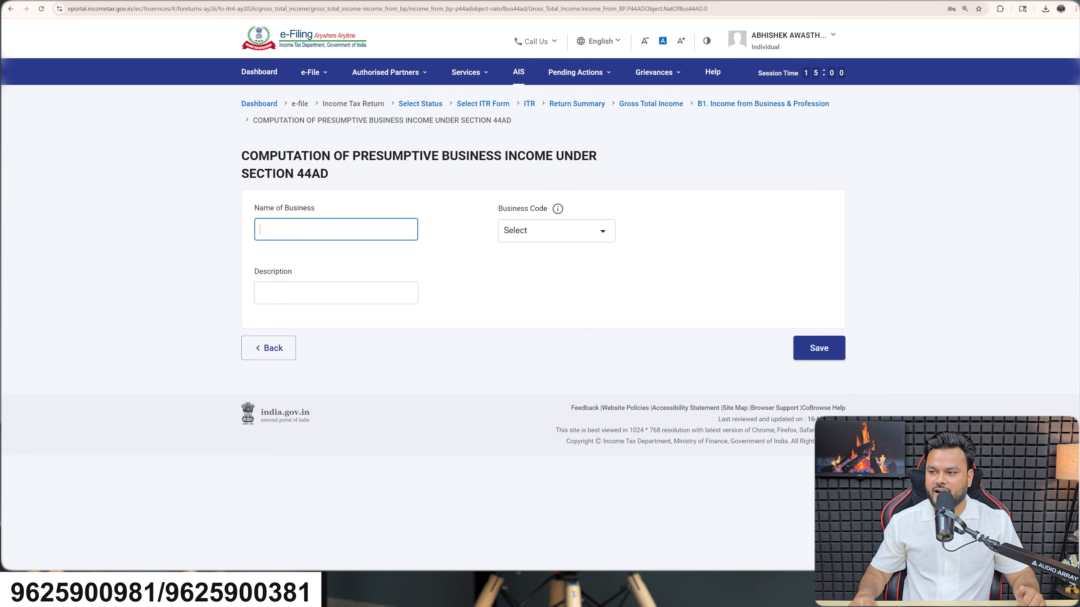
{"action": "type", "text": "Abhishek"}
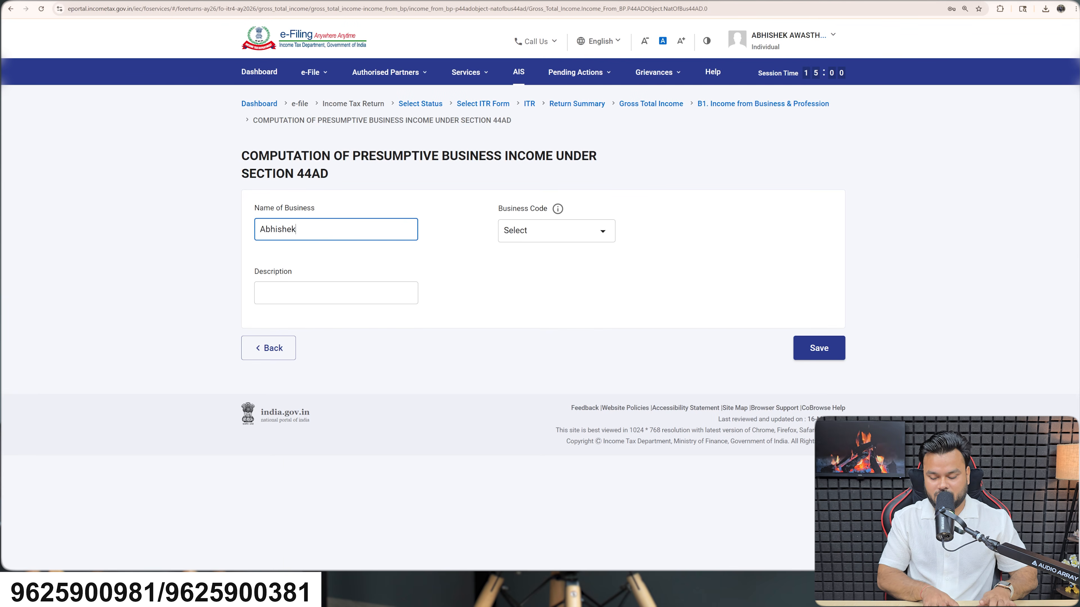
Set the business code to 17007-Other education services n.e.c. and save the 44AD business entry.
{"action": "left_click", "coordinate": [578, 232]}
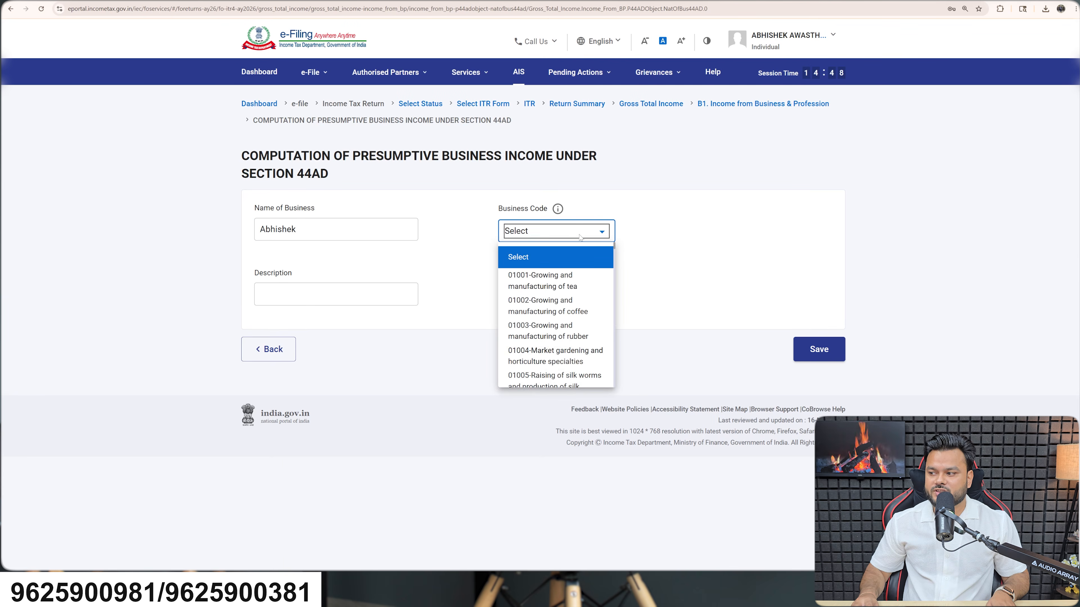
{"action": "left_click_drag", "start_coordinate": [614, 245], "coordinate": [610, 384]}
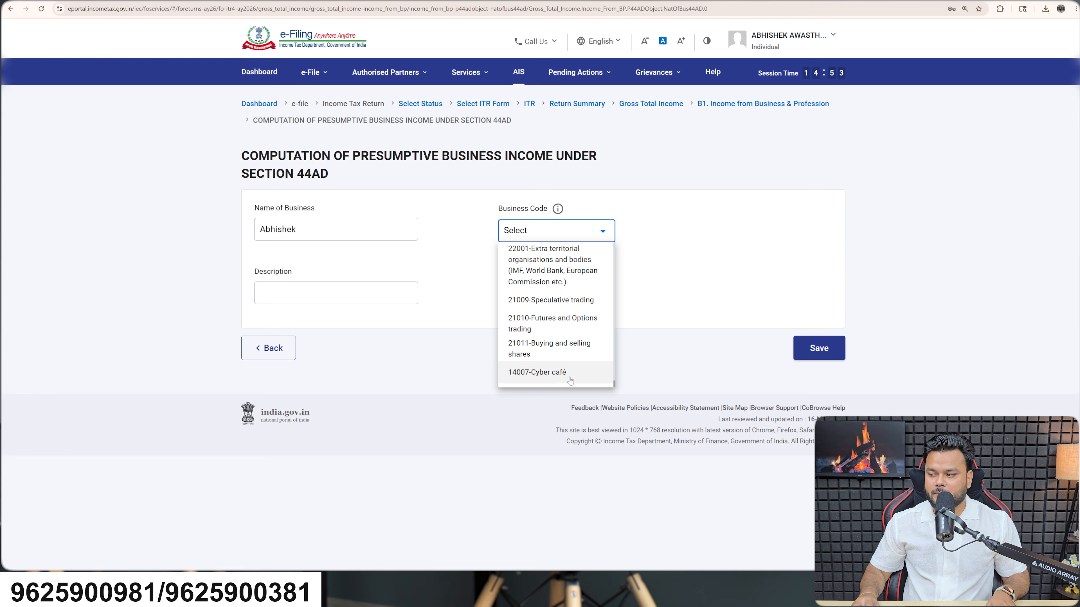
{"action": "scroll", "coordinate": [548, 340], "scroll_direction": "up", "scroll_amount": 5}
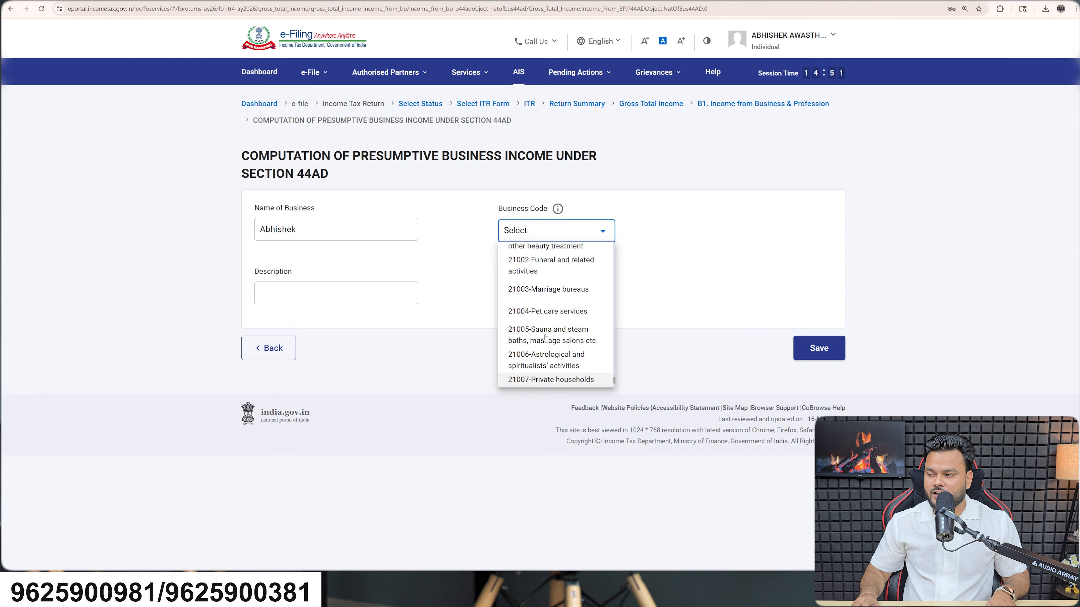
{"action": "scroll", "coordinate": [552, 340], "scroll_direction": "up", "scroll_amount": 3}
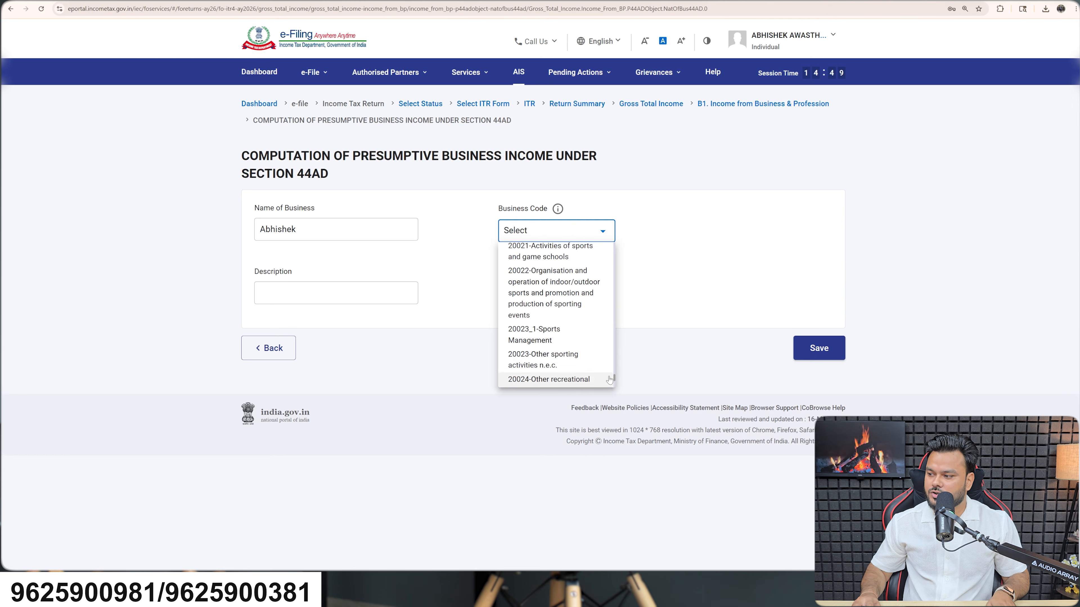
{"action": "mouse_move", "coordinate": [613, 380]}
{"action": "left_mouse_down"}
{"action": "mouse_move", "coordinate": [611, 353]}
{"action": "mouse_move", "coordinate": [611, 363]}
{"action": "left_mouse_up"}
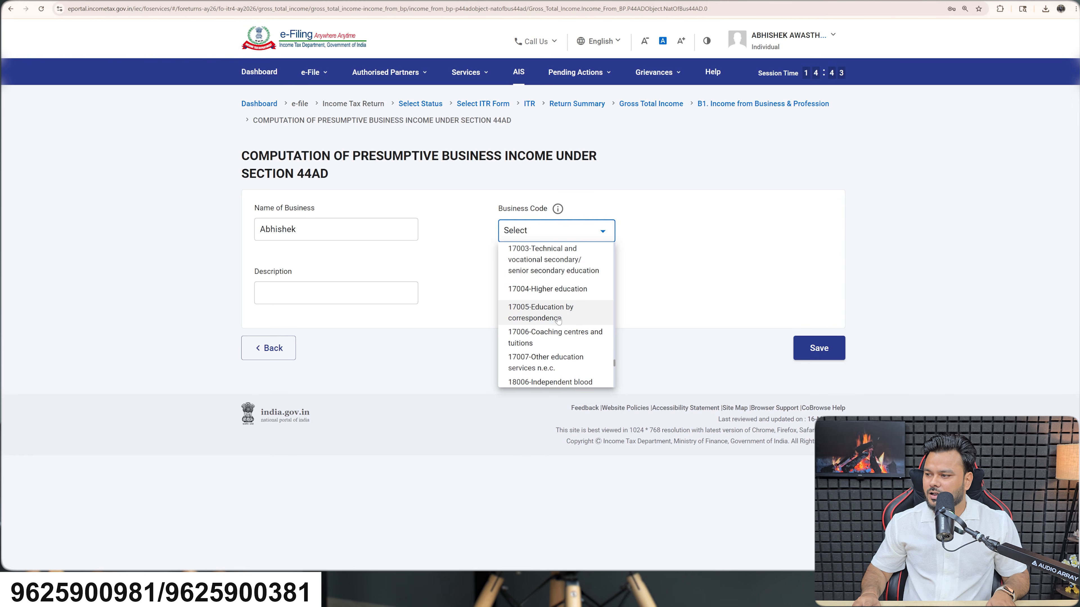
{"action": "scroll", "coordinate": [558, 320], "scroll_direction": "up", "scroll_amount": 2}
{"action": "scroll", "coordinate": [558, 319], "scroll_direction": "down", "scroll_amount": 4}
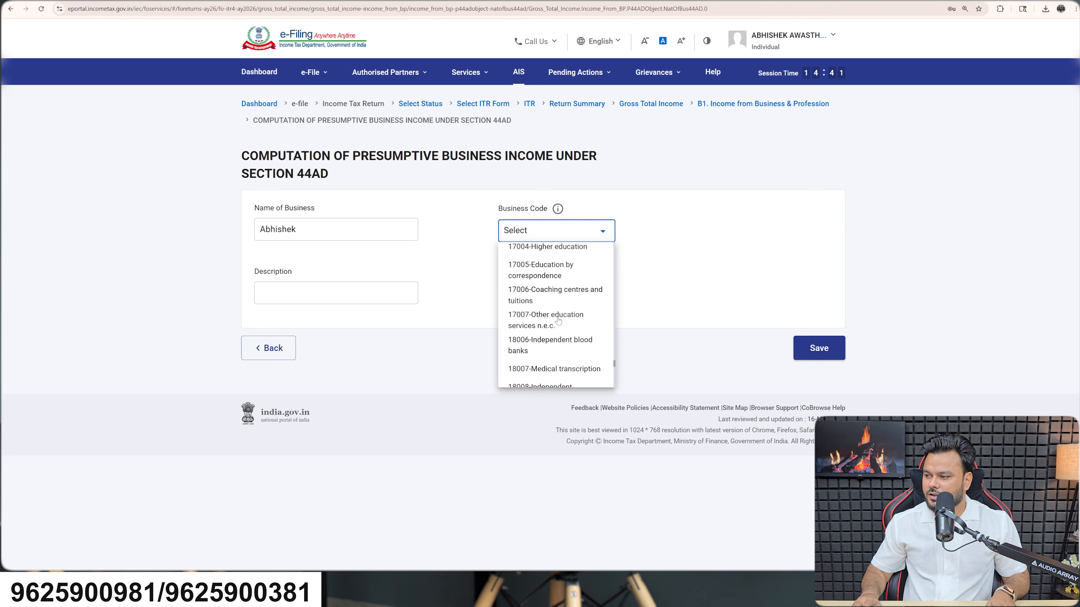
{"action": "left_click", "coordinate": [548, 277]}
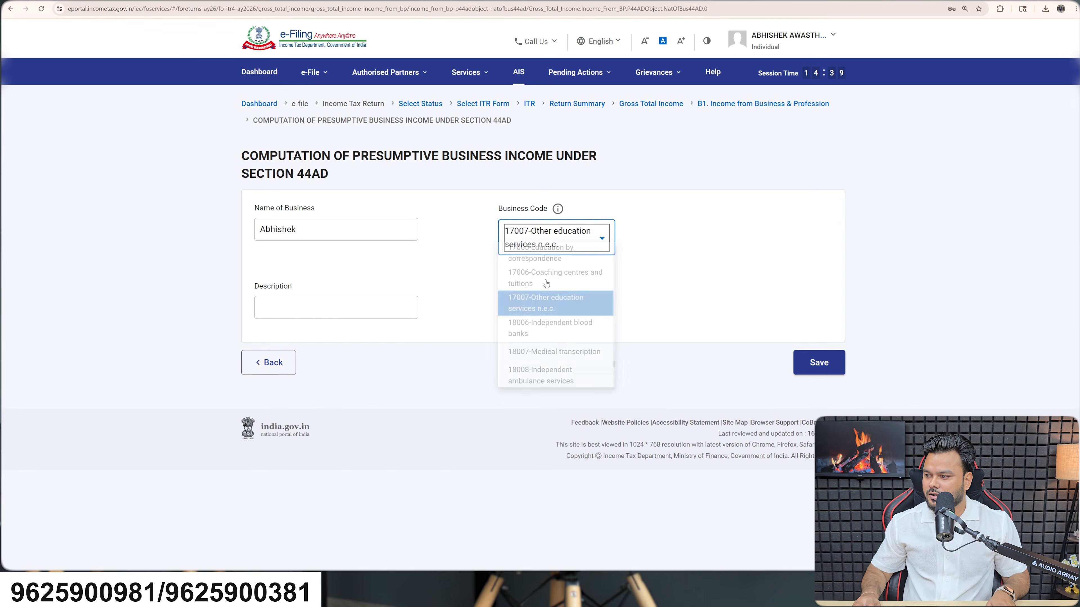
{"action": "left_click", "coordinate": [796, 358]}
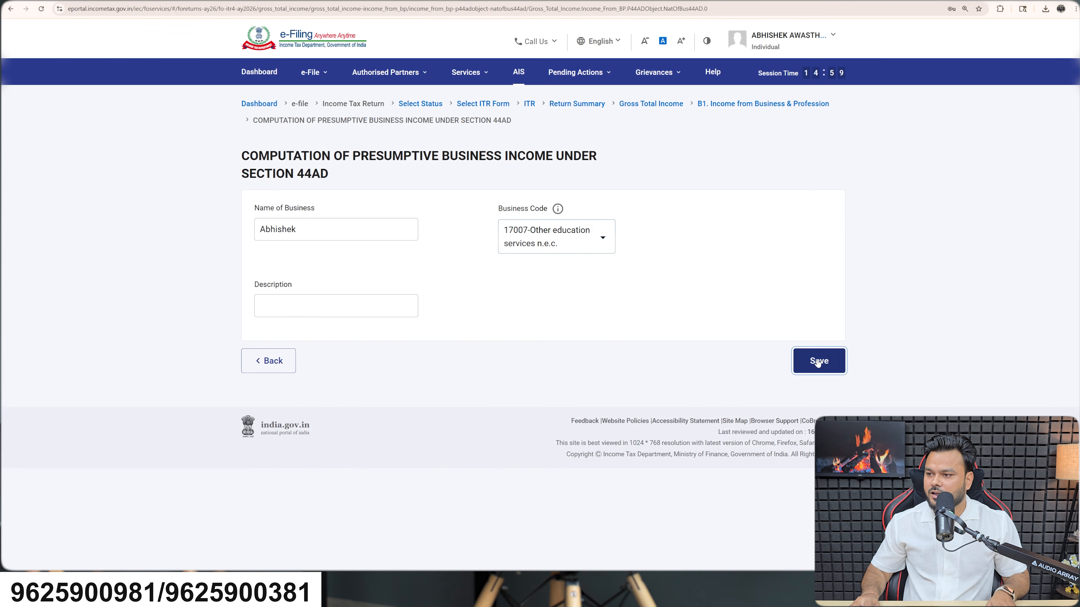
Expand the section 44AD details again and examine item E1a on gross receipts through cheque, bank draft or electronic modes.
{"action": "left_click", "coordinate": [294, 233]}
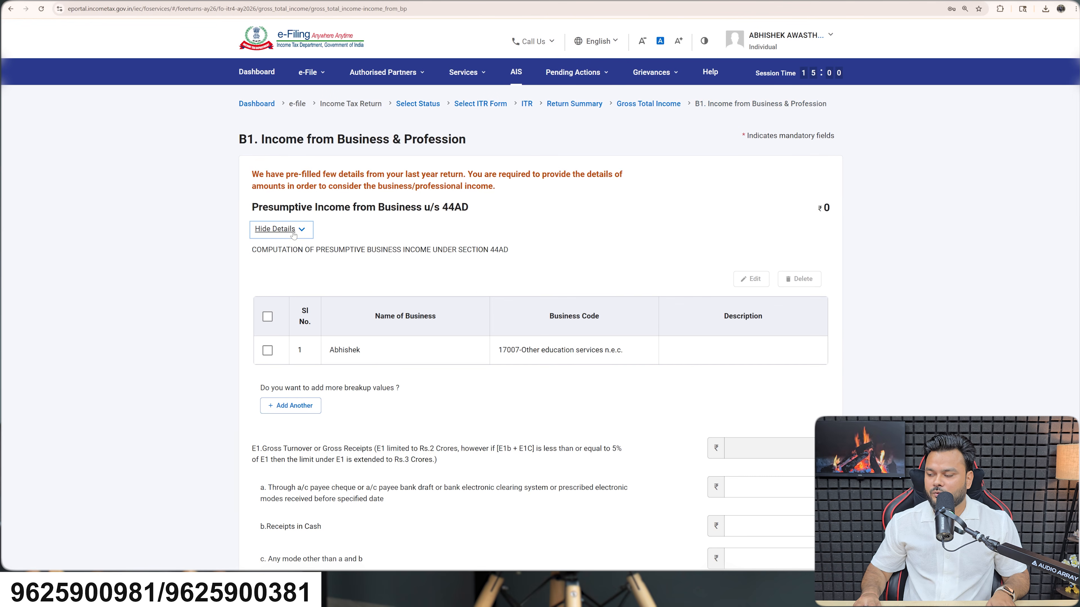
{"action": "scroll", "coordinate": [347, 393], "scroll_direction": "down", "scroll_amount": 5}
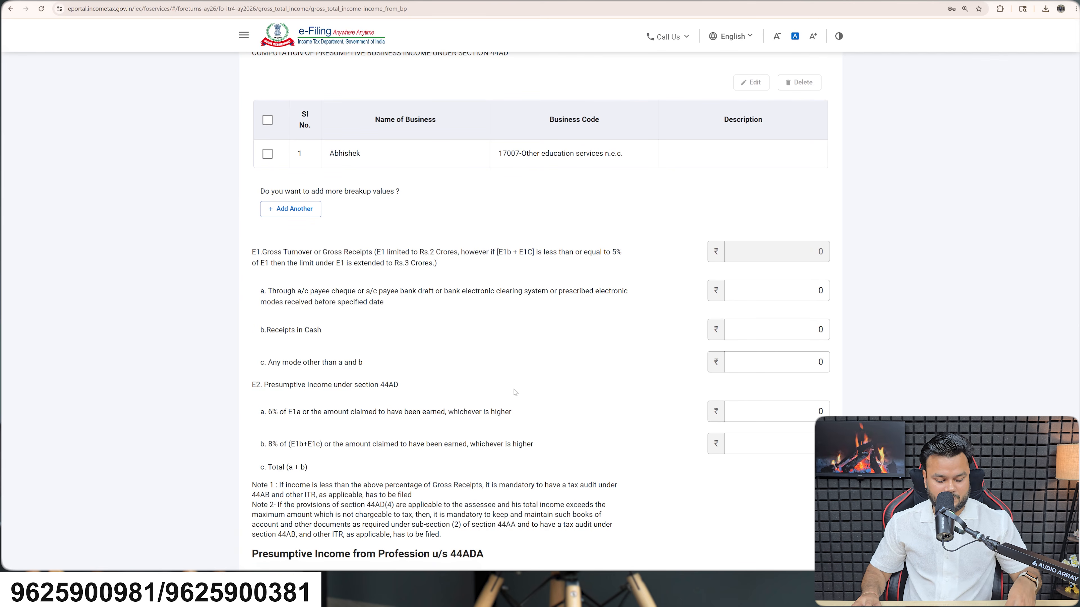
{"action": "mouse_move", "coordinate": [249, 281]}
{"action": "left_mouse_down"}
{"action": "mouse_move", "coordinate": [280, 306]}
{"action": "mouse_move", "coordinate": [642, 311]}
{"action": "left_mouse_up"}
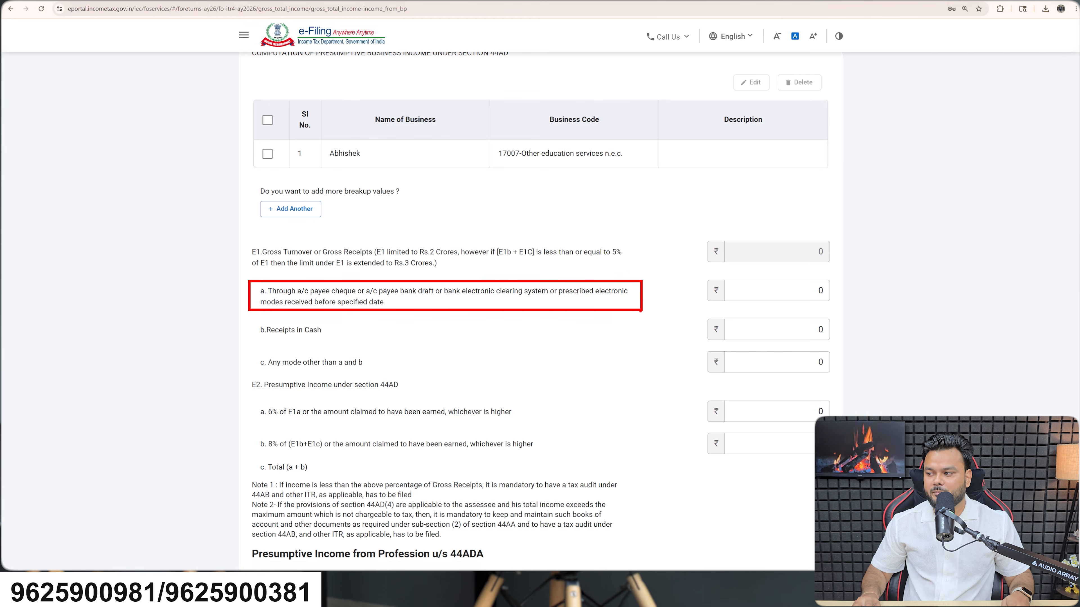
{"action": "left_click_drag", "start_coordinate": [465, 302], "coordinate": [505, 298]}
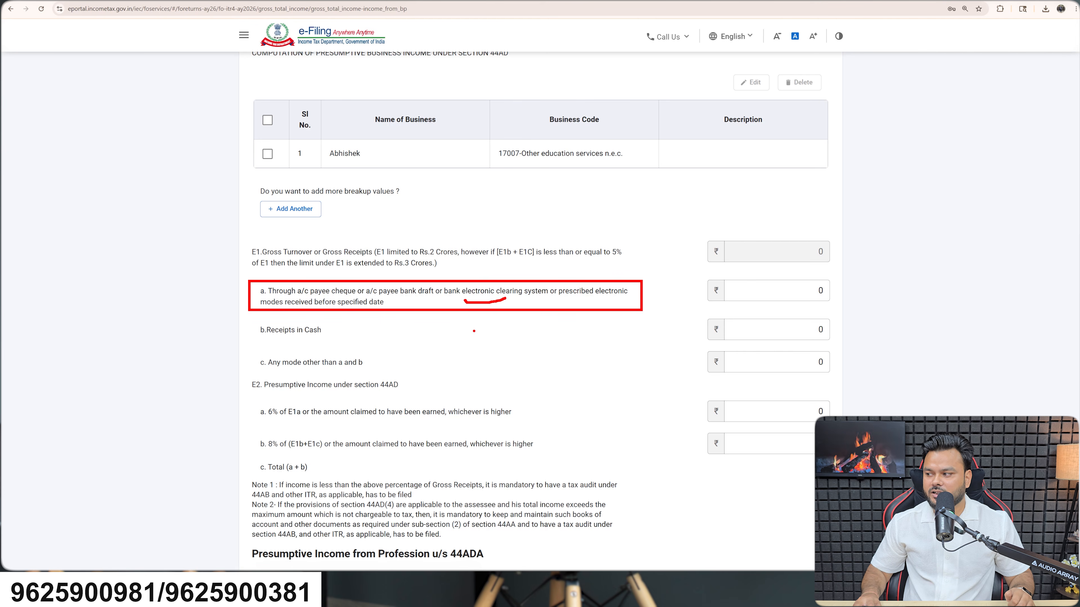
Compare receipt items E1a and E1b with the 6% and 8% presumptive income items E2a and E2b under section 44AD.
{"action": "mouse_move", "coordinate": [702, 273]}
{"action": "left_mouse_down"}
{"action": "mouse_move", "coordinate": [719, 288]}
{"action": "mouse_move", "coordinate": [856, 308]}
{"action": "mouse_move", "coordinate": [835, 307]}
{"action": "left_mouse_up"}
{"action": "mouse_move", "coordinate": [695, 301]}
{"action": "left_mouse_down"}
{"action": "mouse_move", "coordinate": [665, 342]}
{"action": "mouse_move", "coordinate": [693, 409]}
{"action": "left_mouse_up"}
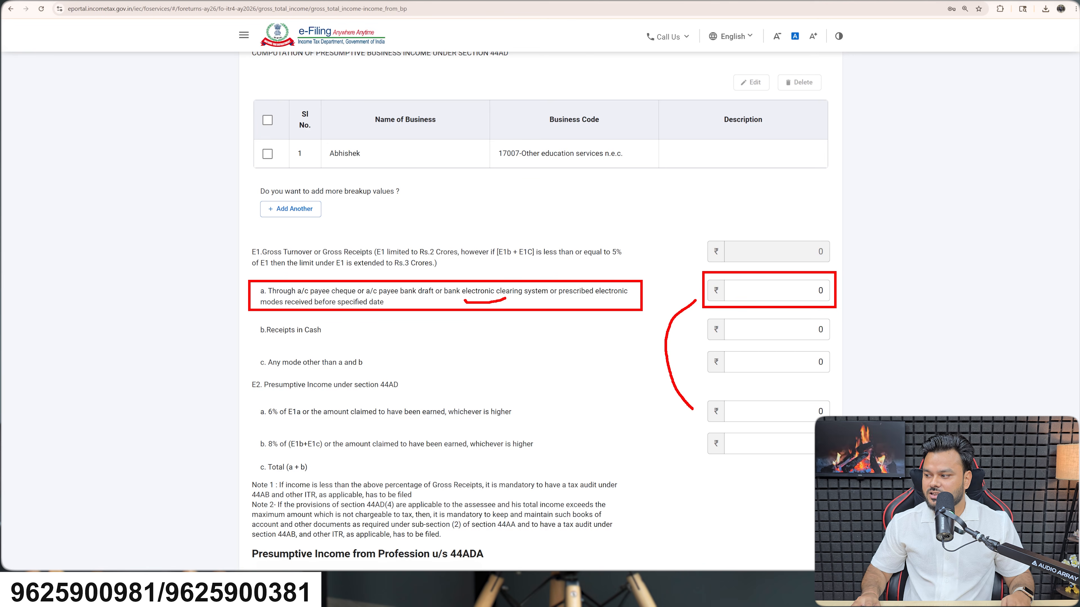
{"action": "left_click_drag", "start_coordinate": [255, 400], "coordinate": [523, 427]}
{"action": "left_click_drag", "start_coordinate": [255, 324], "coordinate": [334, 348]}
{"action": "mouse_move", "coordinate": [252, 436]}
{"action": "left_mouse_down"}
{"action": "mouse_move", "coordinate": [354, 455]}
{"action": "mouse_move", "coordinate": [547, 454]}
{"action": "left_mouse_up"}
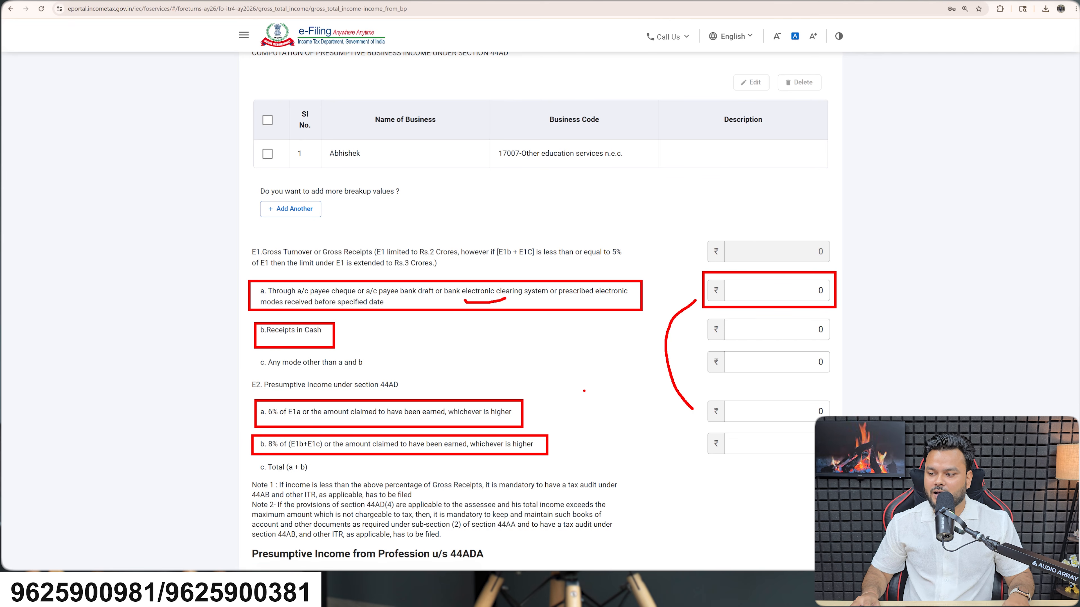
{"action": "key", "text": "Escape"}
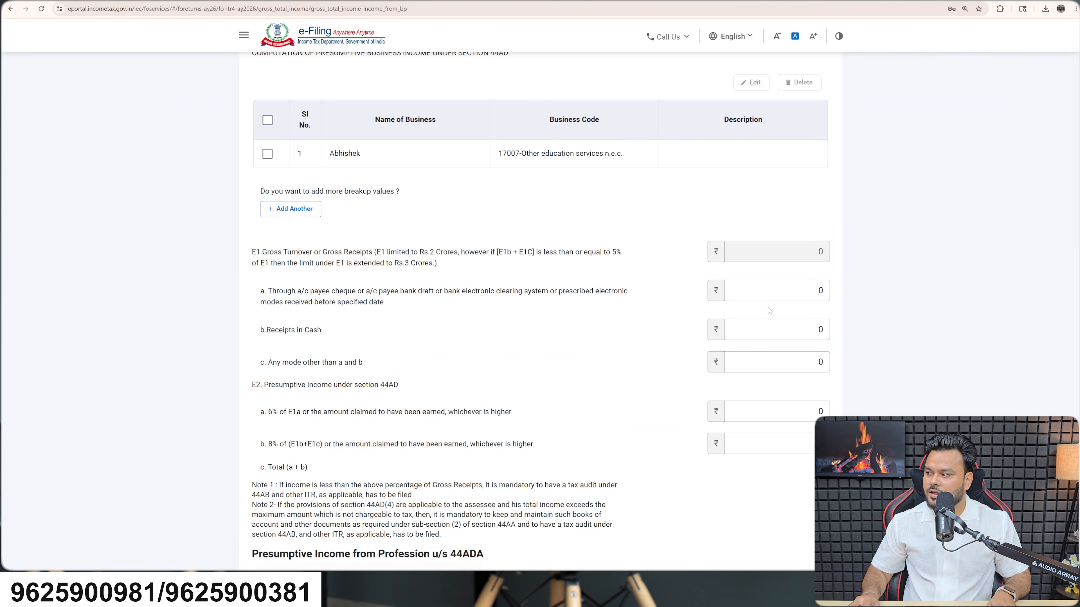
Enter 568581 as the E1a gross receipts through cheque, bank draft or electronic modes under section 44AD.
{"action": "left_click", "coordinate": [769, 292]}
{"action": "type", "text": "56"}
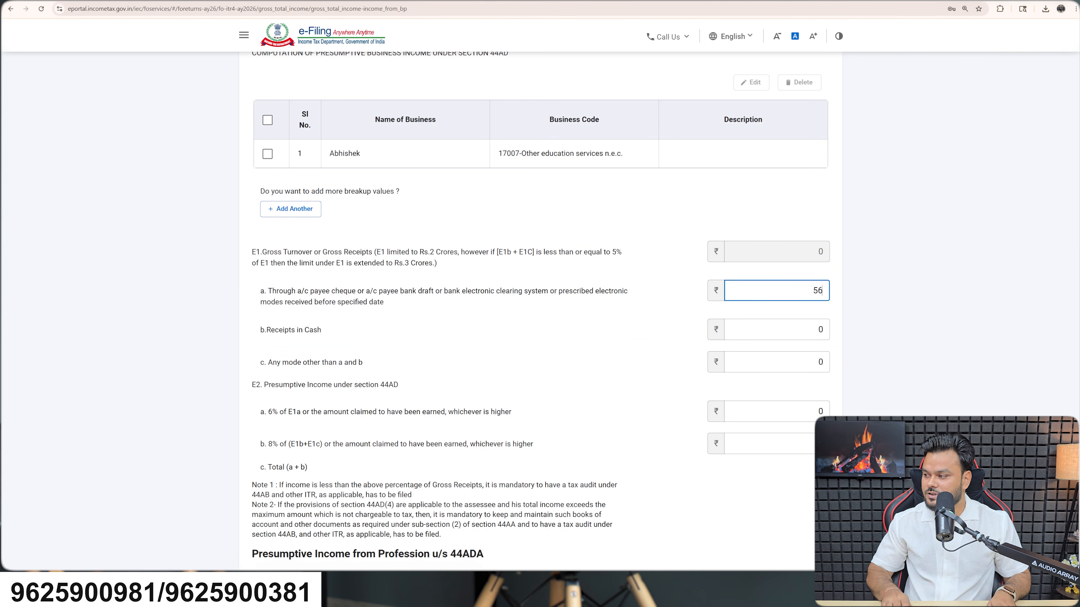
{"action": "type", "text": "8581"}
Set the E2a presumptive income claimed on electronic receipts to 300000 and save the business income details.
{"action": "left_click", "coordinate": [614, 407]}
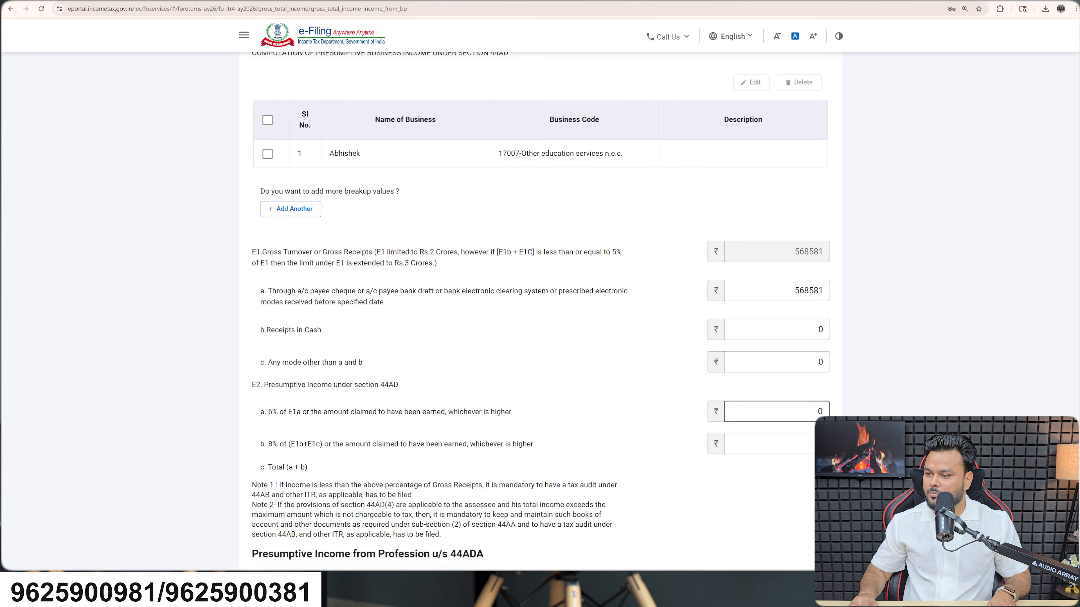
{"action": "type", "text": "3"}
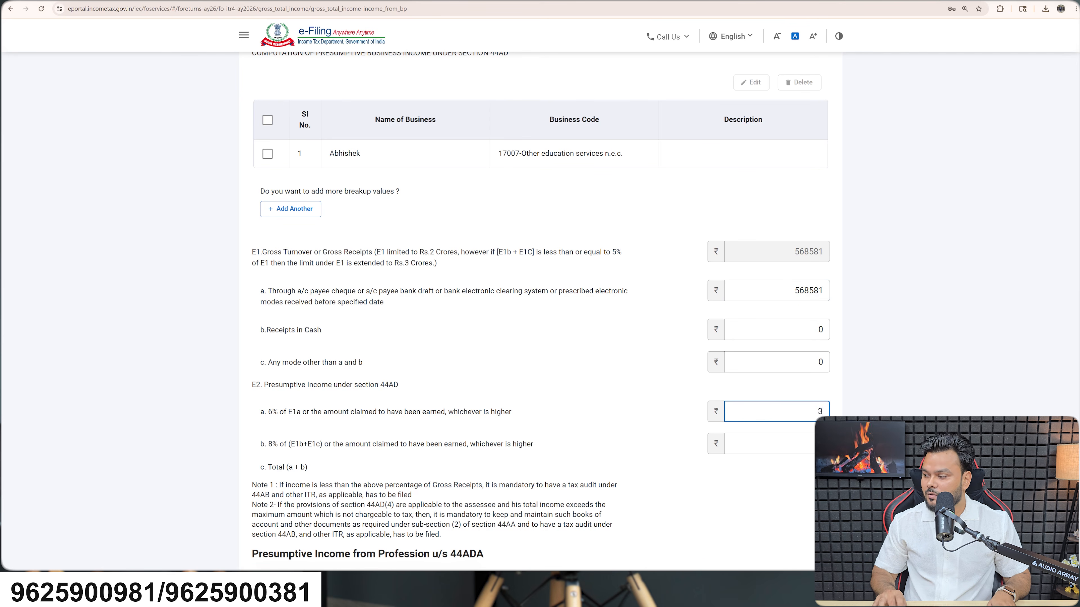
{"action": "type", "text": "00000"}
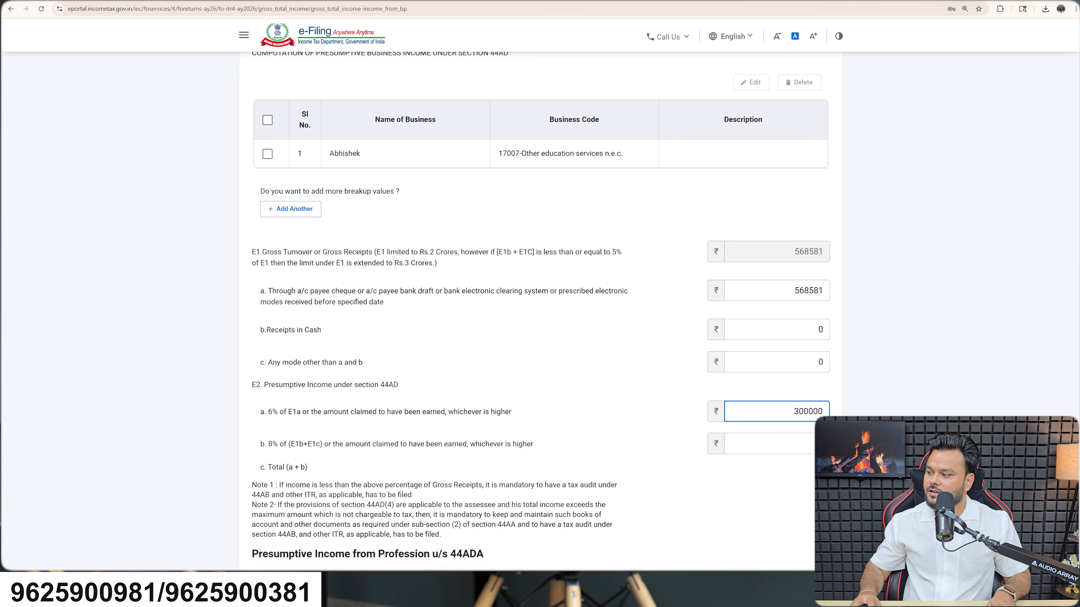
{"action": "left_click_drag", "start_coordinate": [578, 397], "coordinate": [618, 416]}
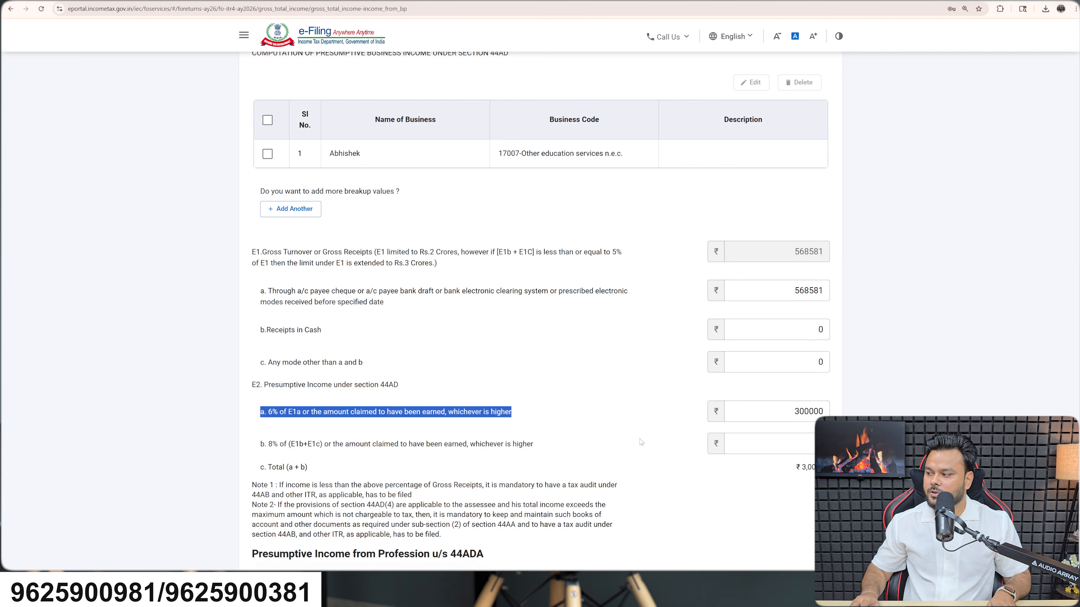
{"action": "scroll", "coordinate": [641, 442], "scroll_direction": "down", "scroll_amount": 5}
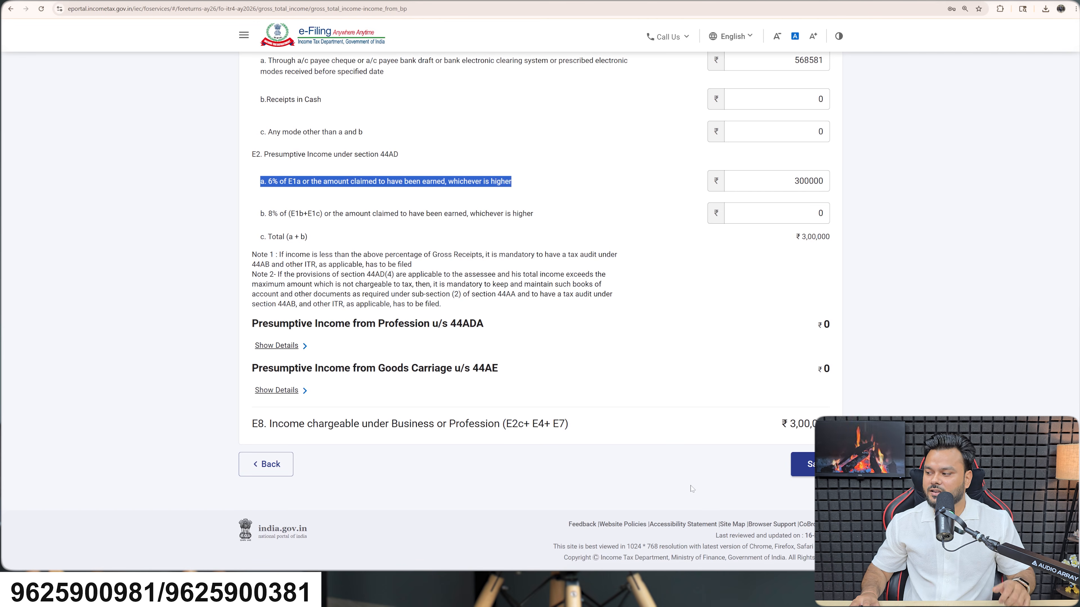
{"action": "left_click", "coordinate": [801, 464]}
Open the B2 Income from Salary section for editing, review its salary and deduction items, and save it.
{"action": "scroll", "coordinate": [637, 419], "scroll_direction": "up", "scroll_amount": 5}
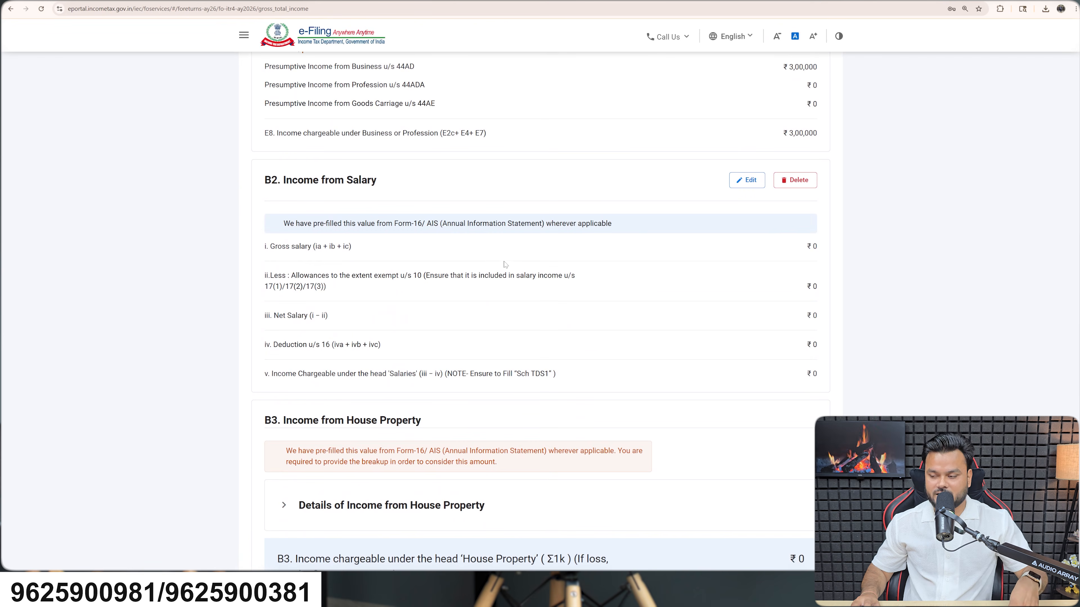
{"action": "mouse_move", "coordinate": [253, 166]}
{"action": "left_mouse_down"}
{"action": "mouse_move", "coordinate": [300, 197]}
{"action": "mouse_move", "coordinate": [429, 214]}
{"action": "left_mouse_up"}
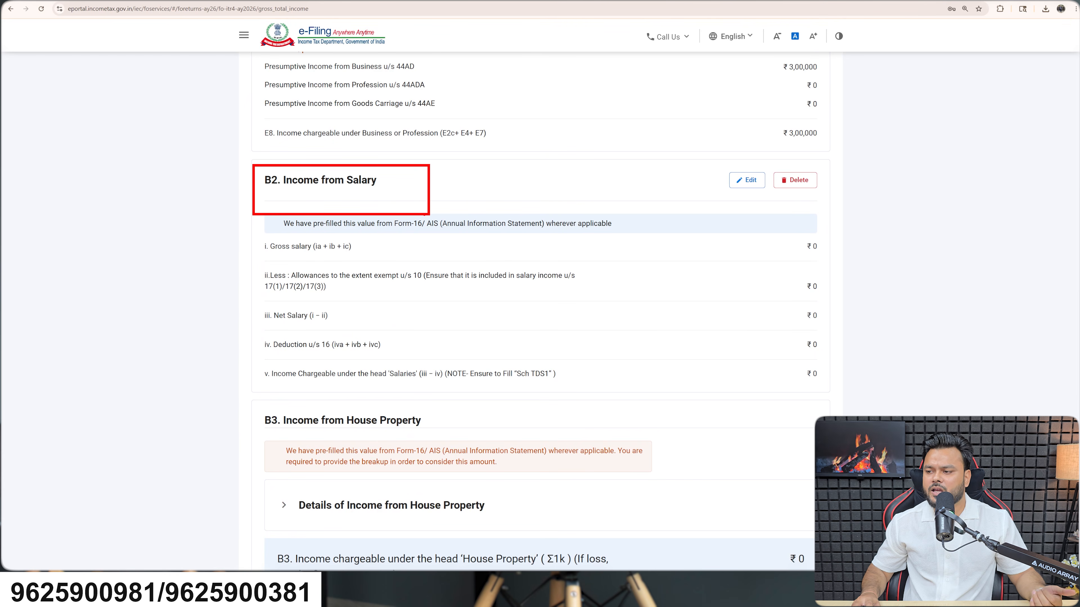
{"action": "key", "text": "Escape"}
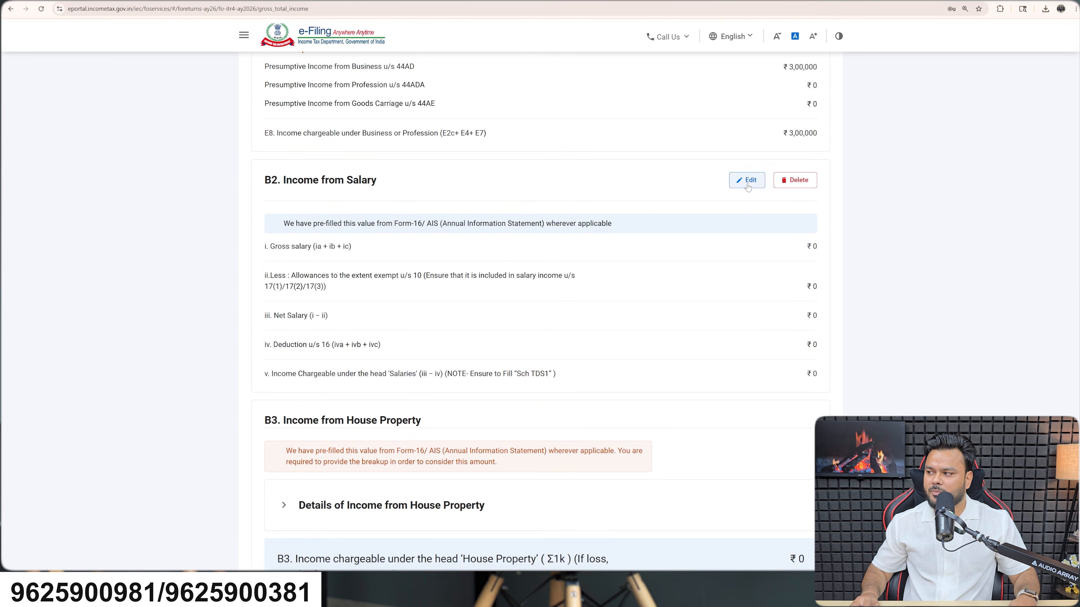
{"action": "left_click", "coordinate": [747, 181]}
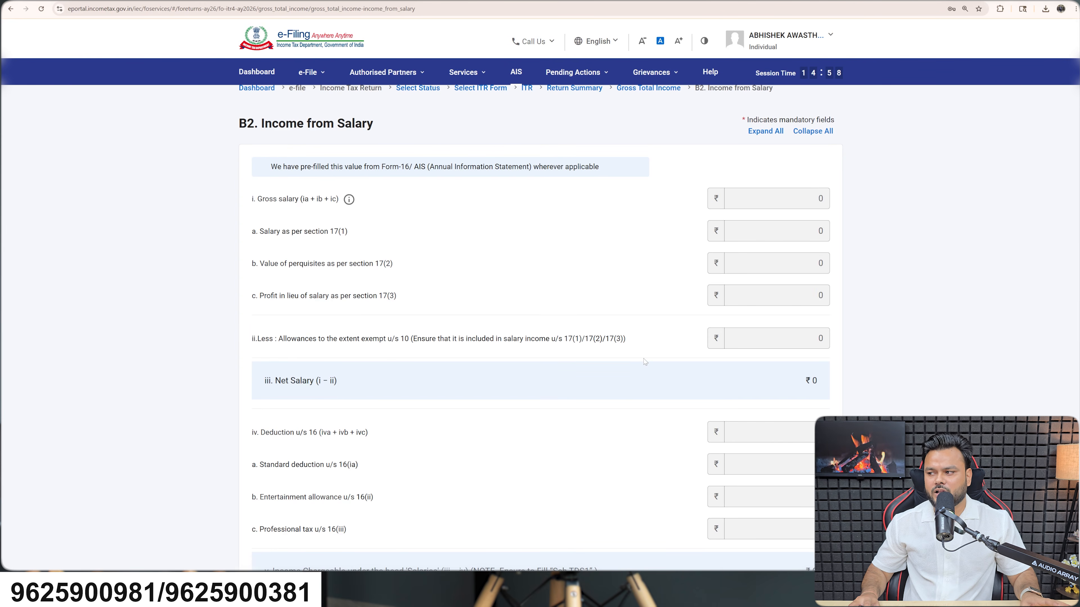
{"action": "scroll", "coordinate": [657, 329], "scroll_direction": "down", "scroll_amount": 4}
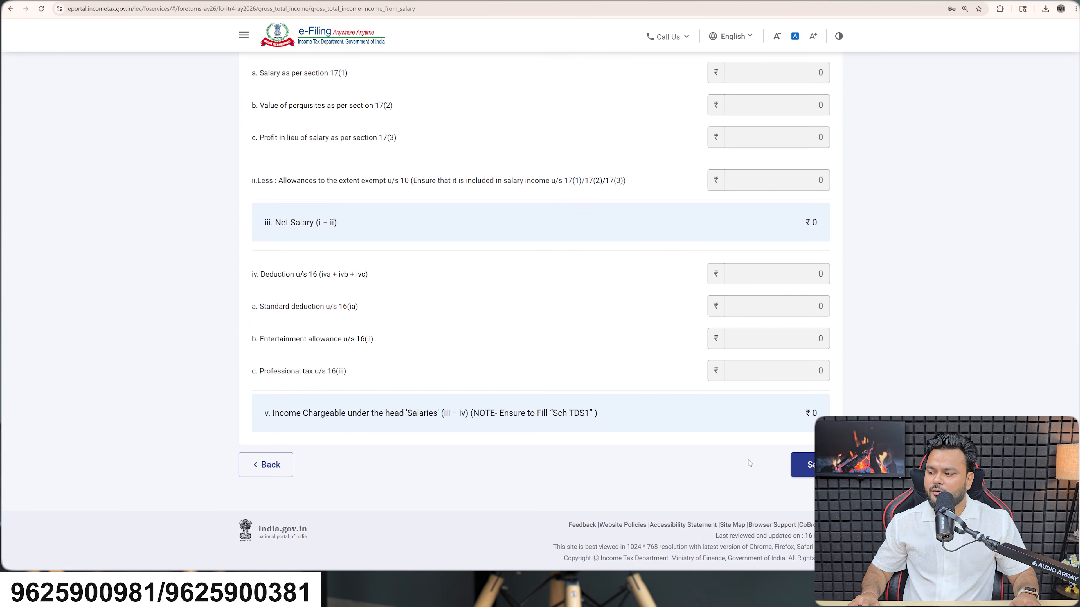
{"action": "left_click", "coordinate": [802, 464]}
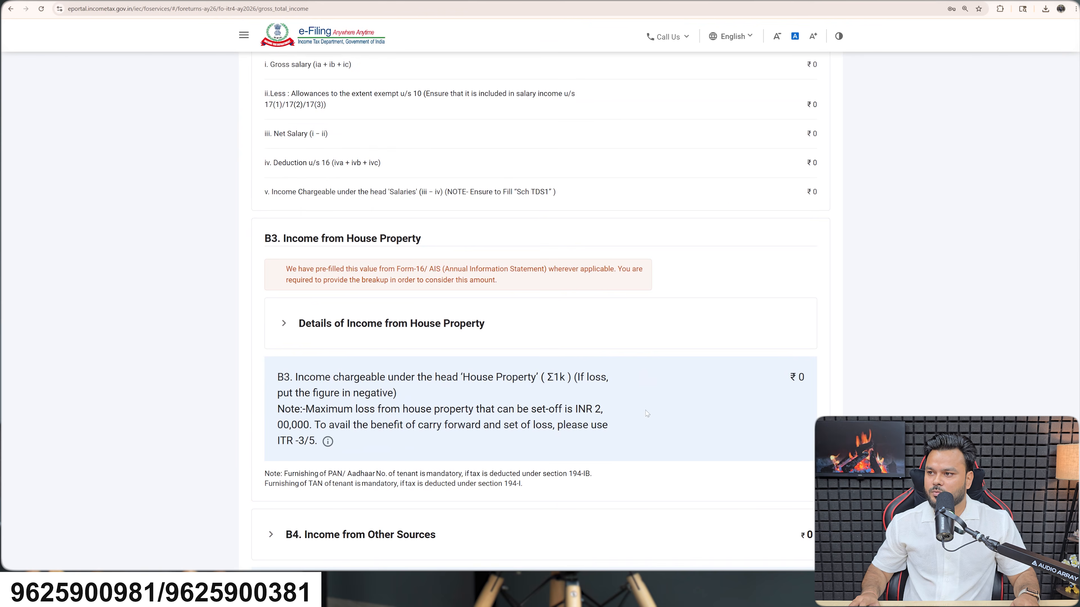
Open a new entry under B3 Income from House Property, review its property and rent fields, and go back without saving.
{"action": "scroll", "coordinate": [646, 413], "scroll_direction": "up", "scroll_amount": 3}
{"action": "scroll", "coordinate": [573, 395], "scroll_direction": "down", "scroll_amount": 2}
{"action": "left_click", "coordinate": [431, 388]}
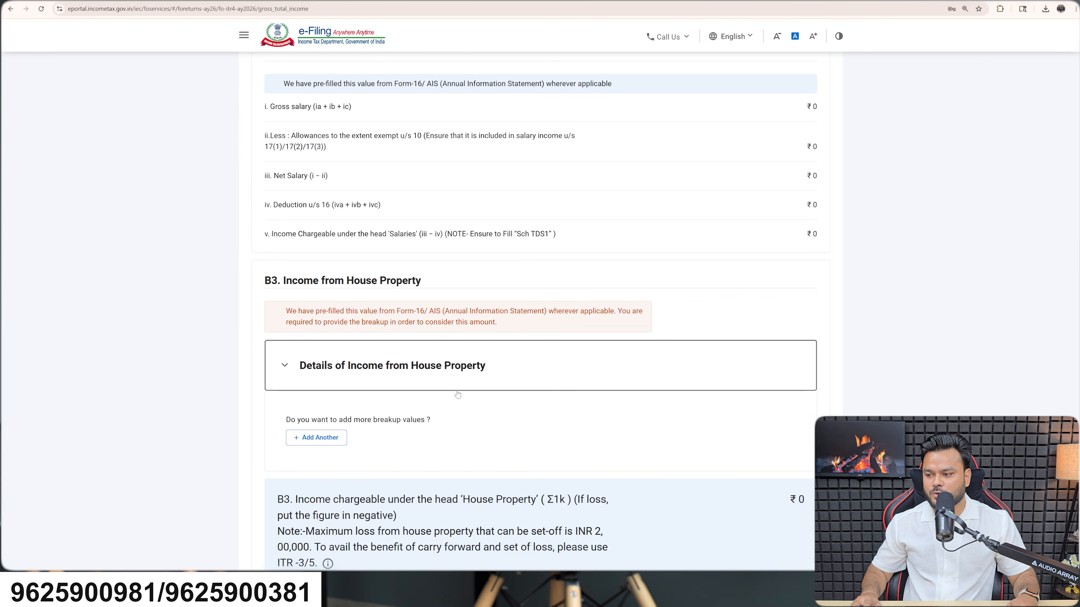
{"action": "left_click", "coordinate": [316, 437]}
{"action": "scroll", "coordinate": [538, 396], "scroll_direction": "down", "scroll_amount": 2}
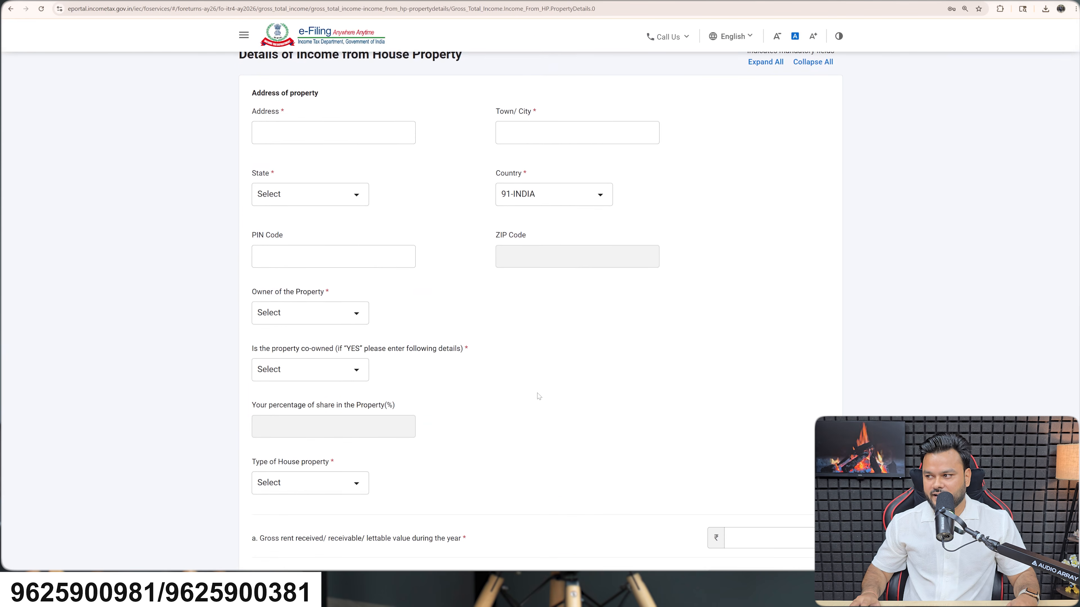
{"action": "scroll", "coordinate": [539, 396], "scroll_direction": "down", "scroll_amount": 8}
{"action": "scroll", "coordinate": [539, 396], "scroll_direction": "down", "scroll_amount": 3}
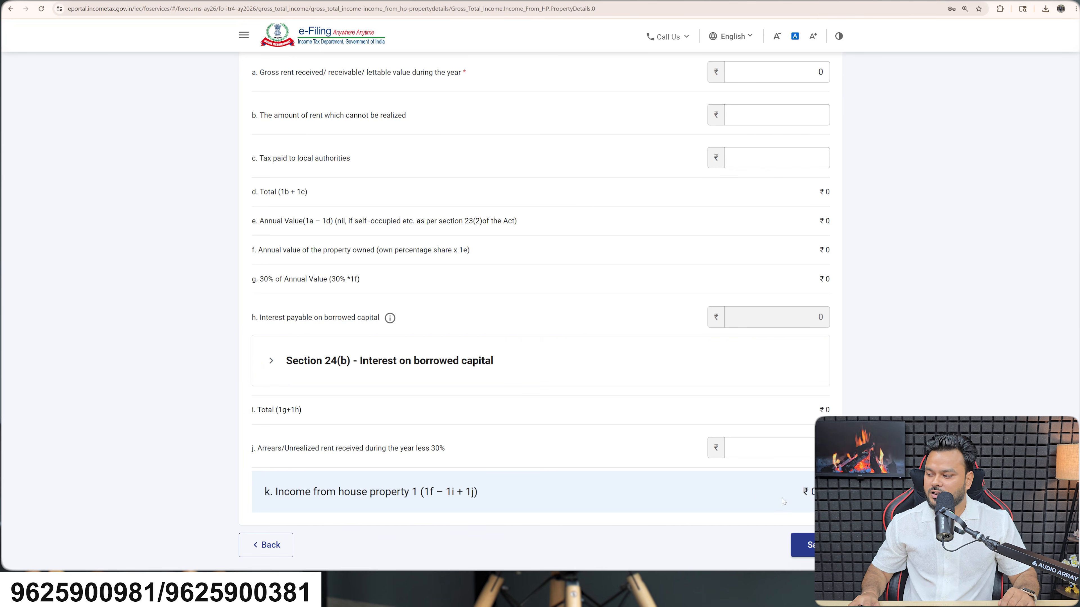
{"action": "left_click", "coordinate": [266, 545]}
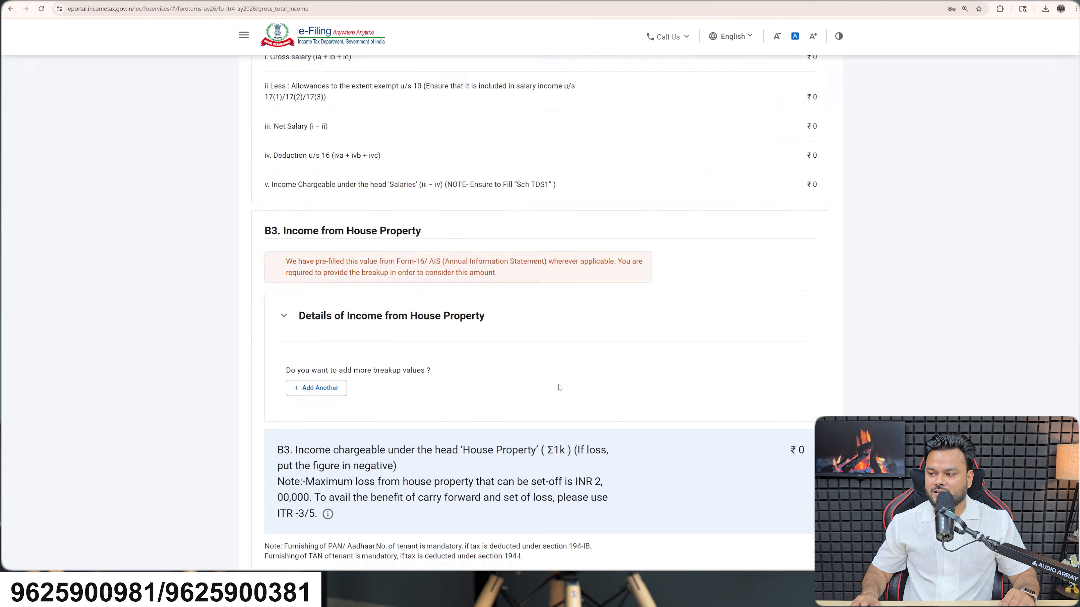
Add Interest from Saving Bank Account of 12138 under B4 Income from Other Sources and confirm the Gross Total Income schedule.
{"action": "scroll", "coordinate": [558, 388], "scroll_direction": "down", "scroll_amount": 5}
{"action": "scroll", "coordinate": [559, 388], "scroll_direction": "up", "scroll_amount": 2}
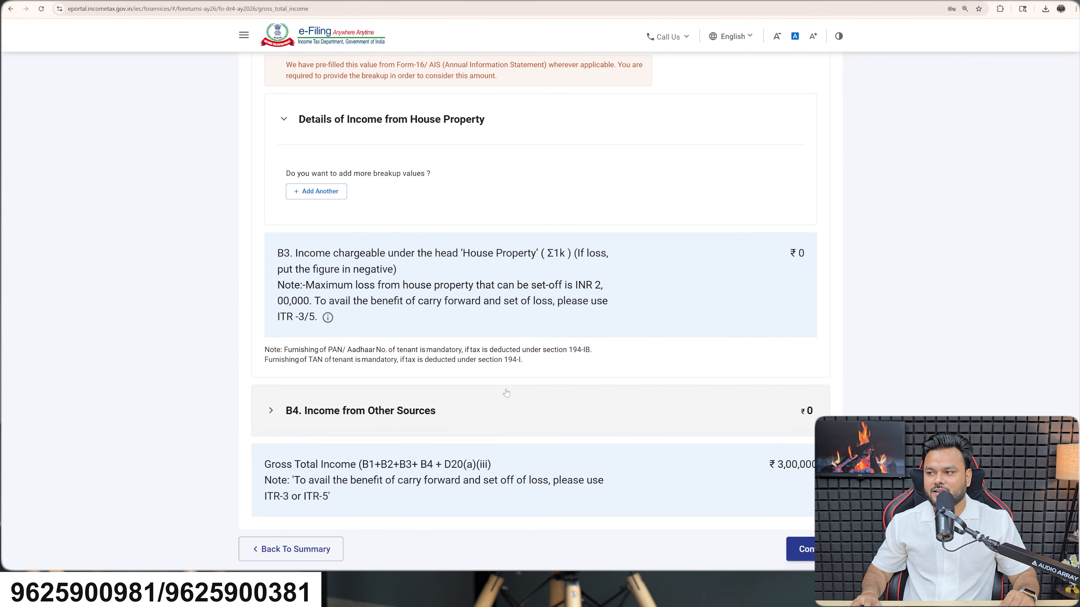
{"action": "left_click", "coordinate": [466, 419]}
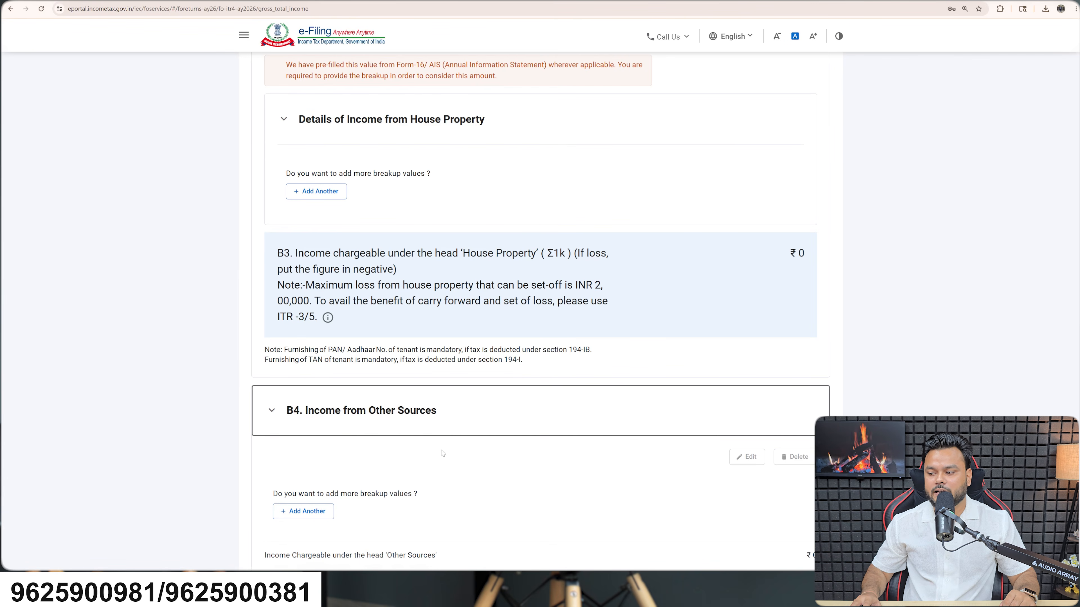
{"action": "left_click", "coordinate": [293, 513]}
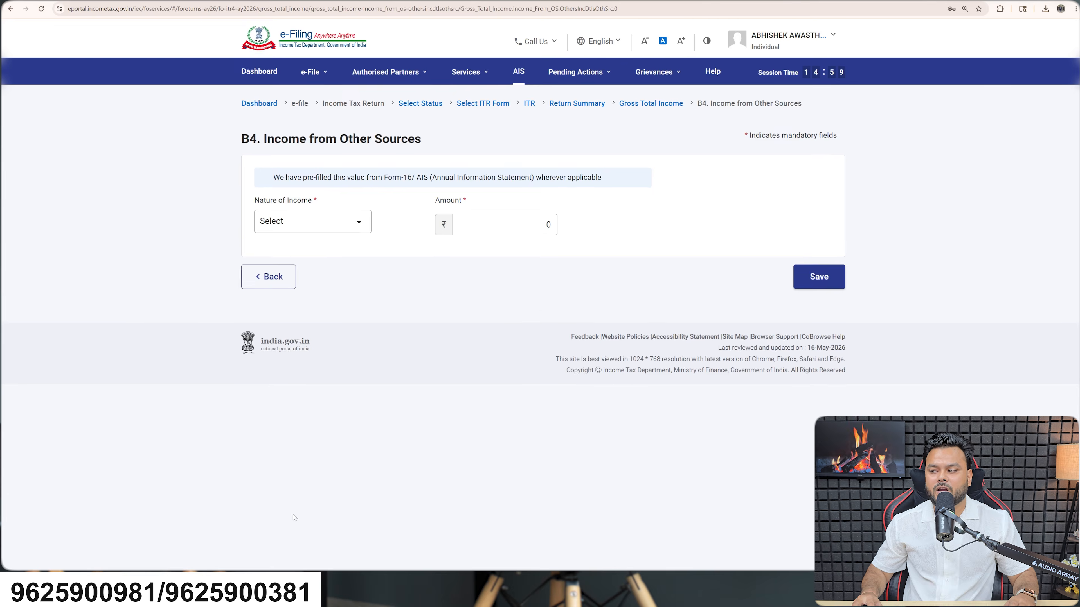
{"action": "left_click", "coordinate": [306, 223]}
{"action": "left_click", "coordinate": [314, 274]}
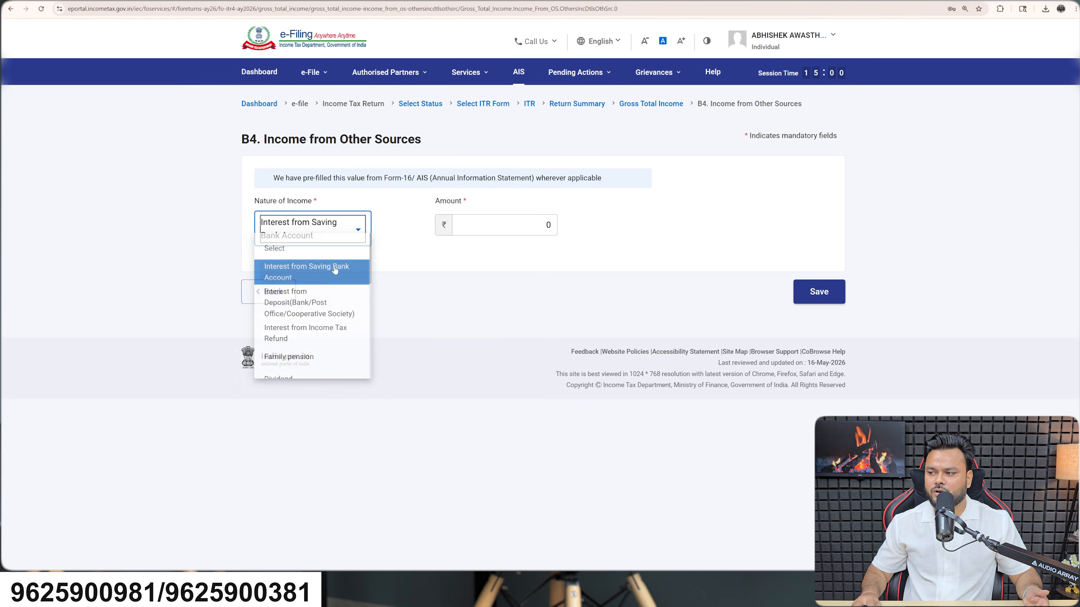
{"action": "key", "text": "Tab"}
{"action": "type", "text": "12138"}
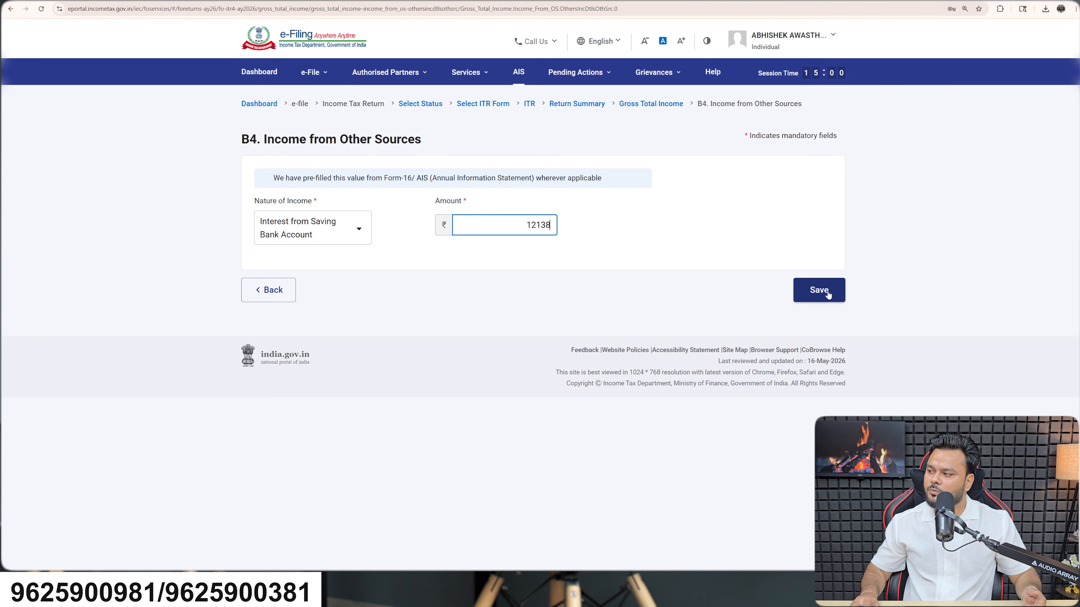
{"action": "left_click", "coordinate": [819, 291]}
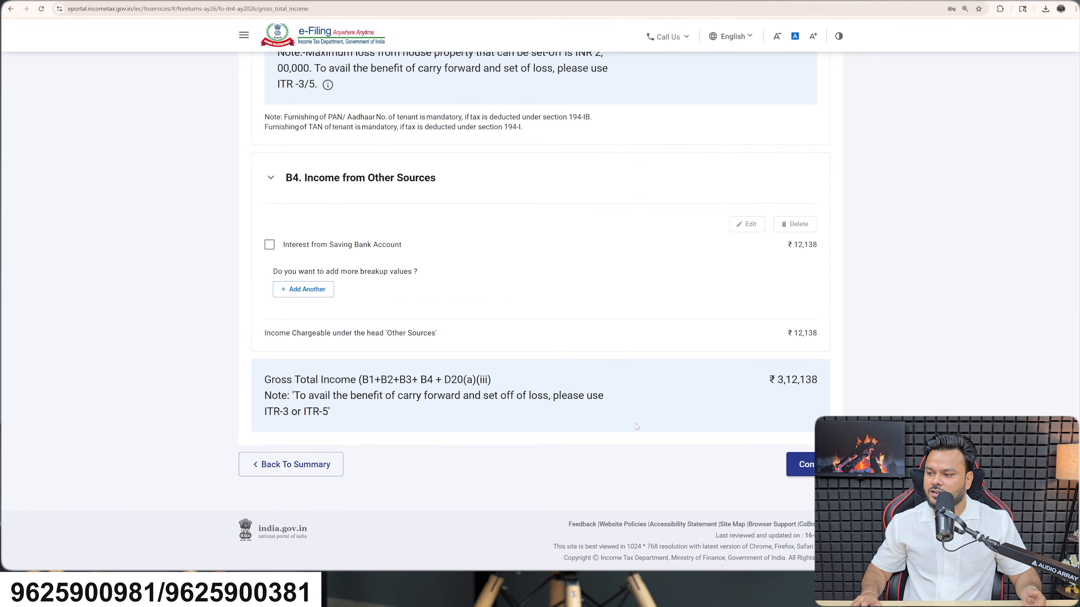
{"action": "left_click", "coordinate": [811, 466]}
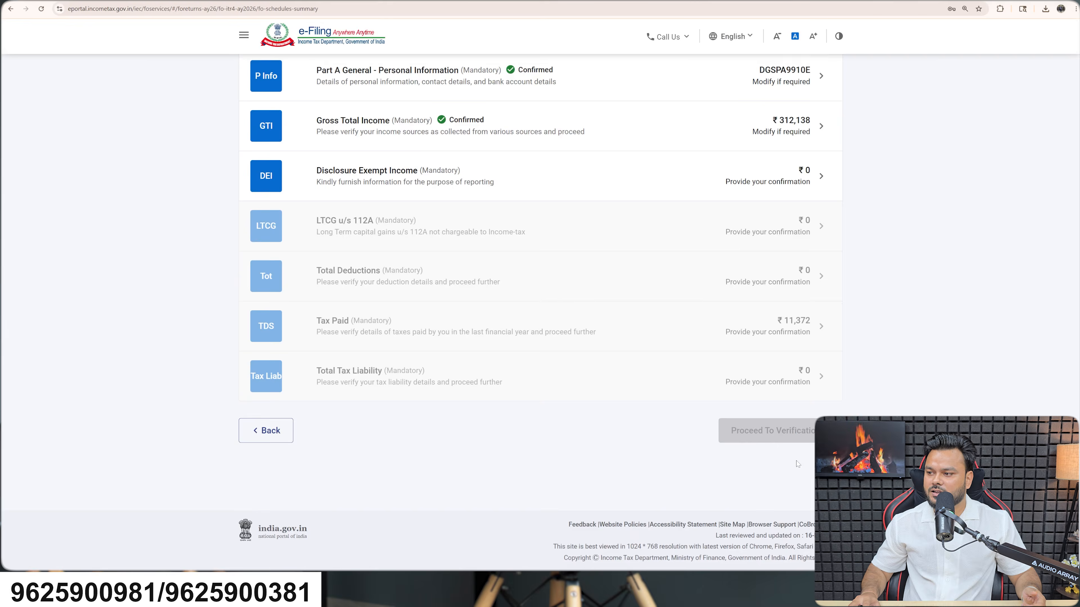
Open the Disclosure Exempt Income schedule and check which items of the Financial Particulars of the Business are mandatory.
{"action": "left_click", "coordinate": [526, 181]}
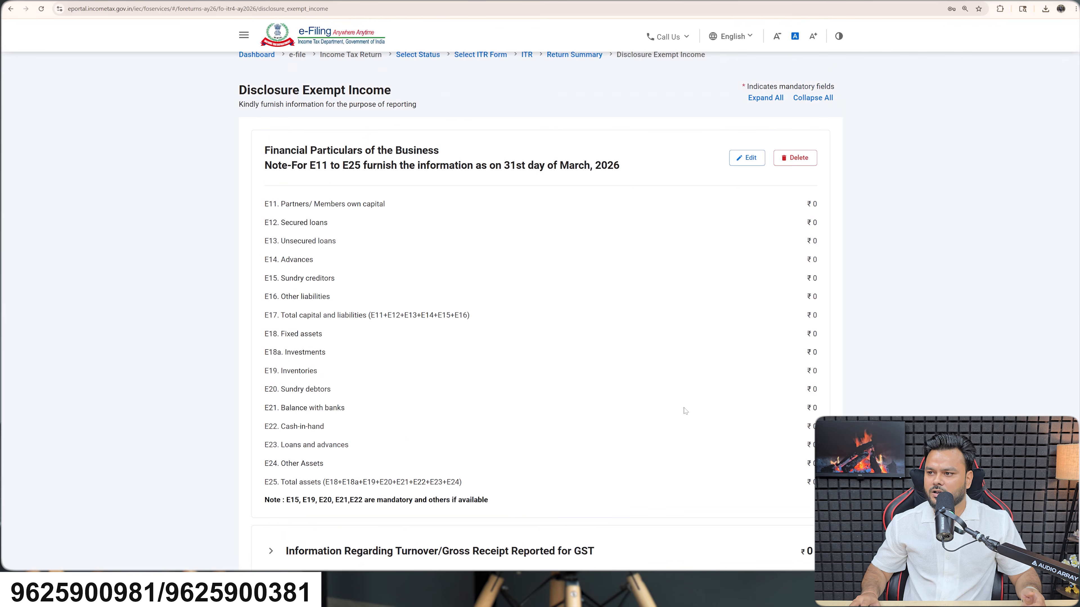
{"action": "scroll", "coordinate": [675, 408], "scroll_direction": "down", "scroll_amount": 2}
{"action": "scroll", "coordinate": [675, 406], "scroll_direction": "up", "scroll_amount": 2}
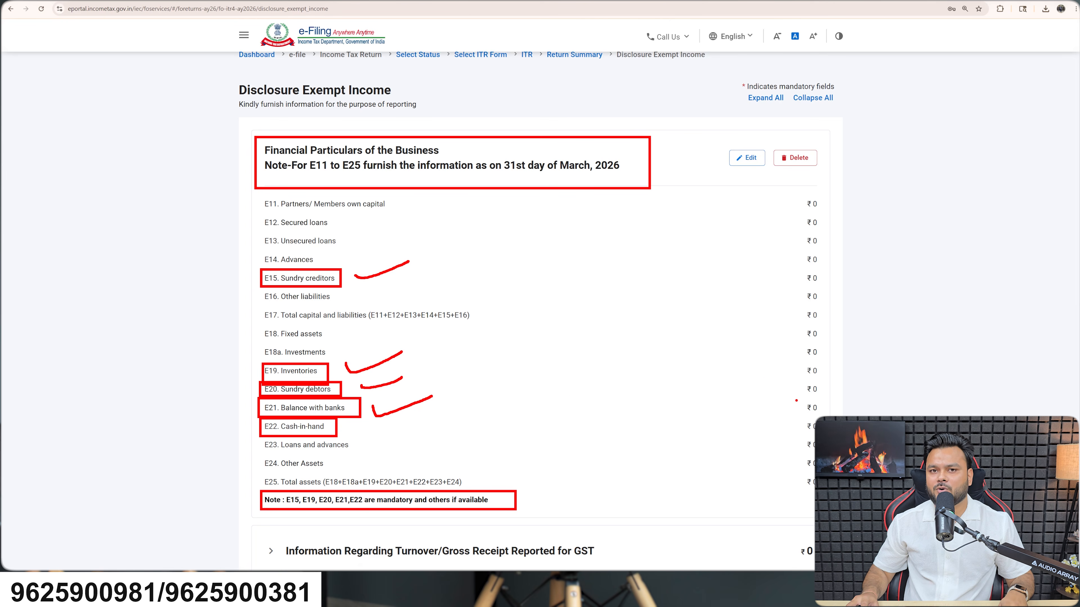
Set E21 Balance with banks to 112368 in the Financial Particulars of the Business, save, and confirm the Disclosure Exempt Income schedule.
{"action": "left_click", "coordinate": [747, 158]}
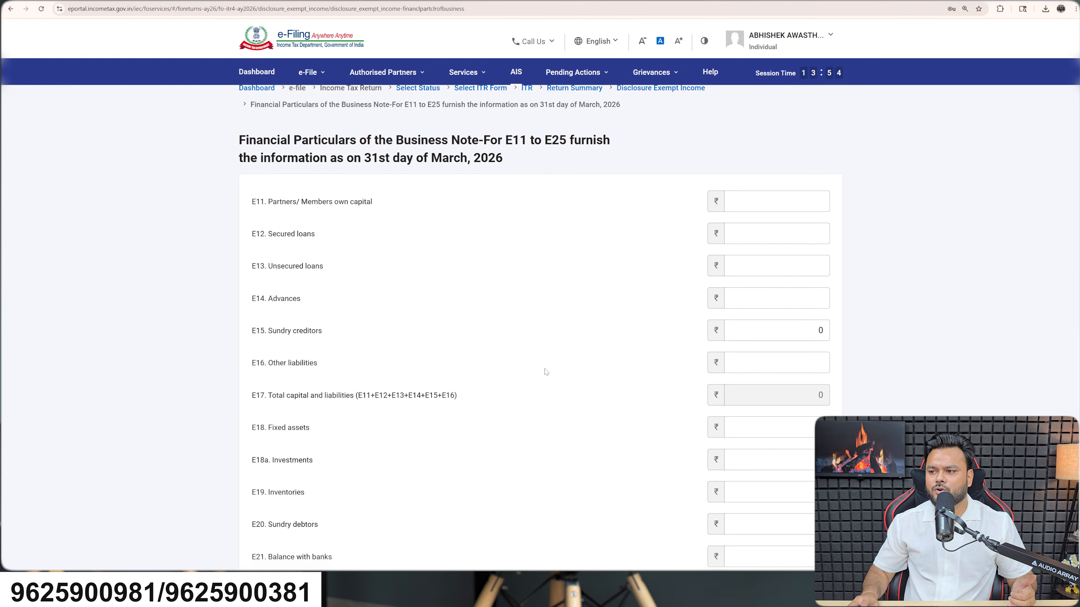
{"action": "scroll", "coordinate": [542, 380], "scroll_direction": "down", "scroll_amount": 5}
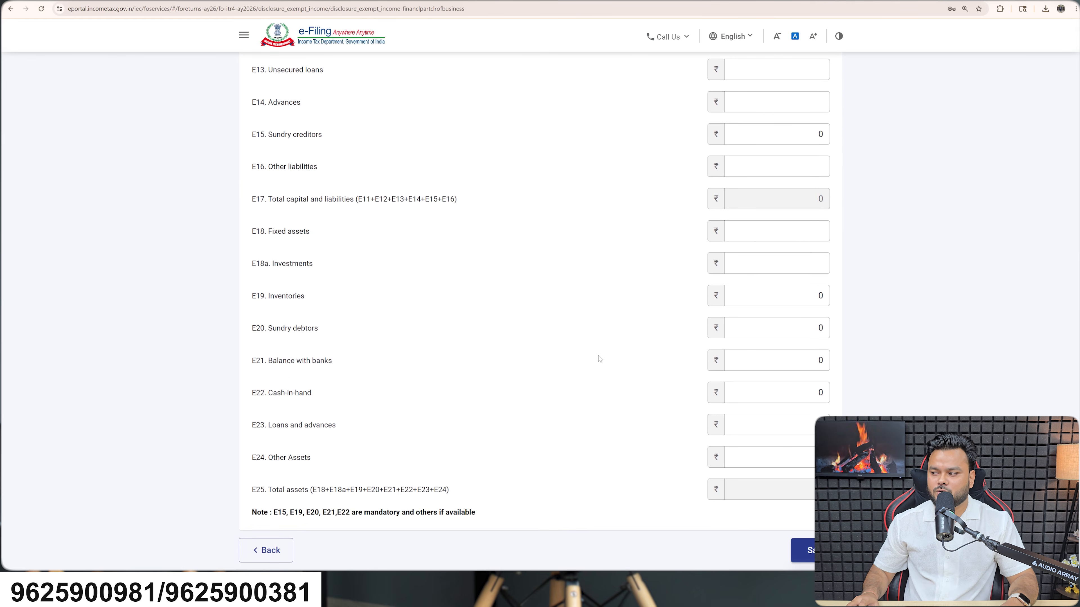
{"action": "left_click", "coordinate": [747, 367]}
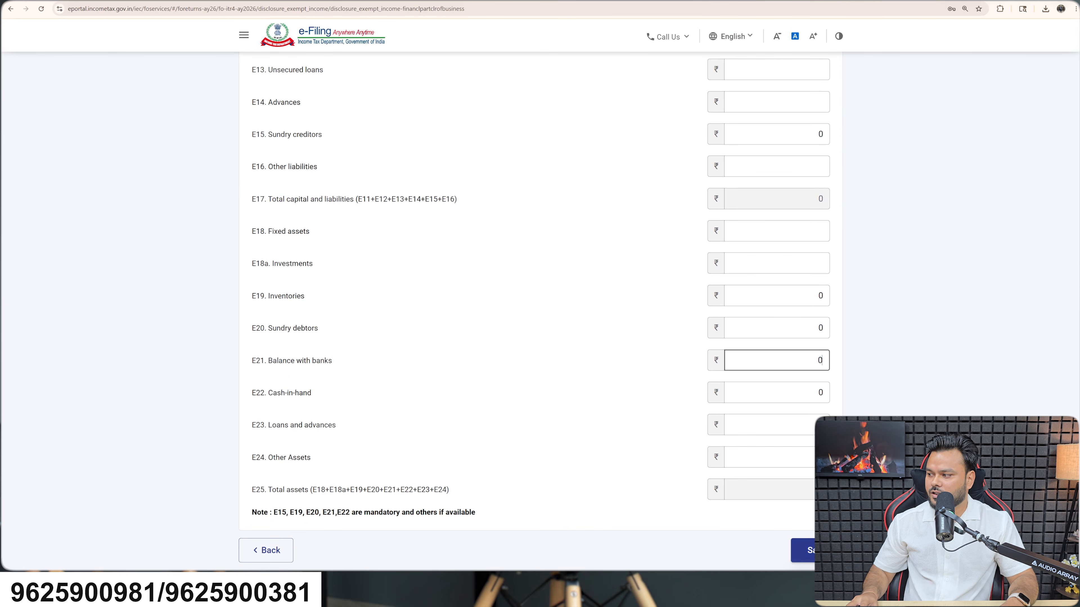
{"action": "type", "text": "1"}
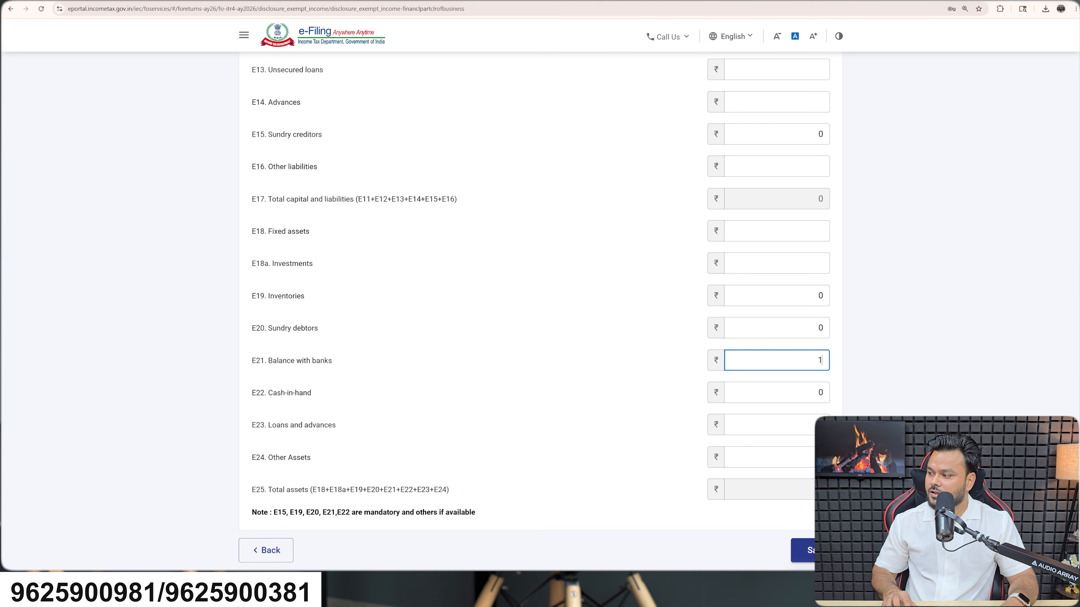
{"action": "type", "text": "12368"}
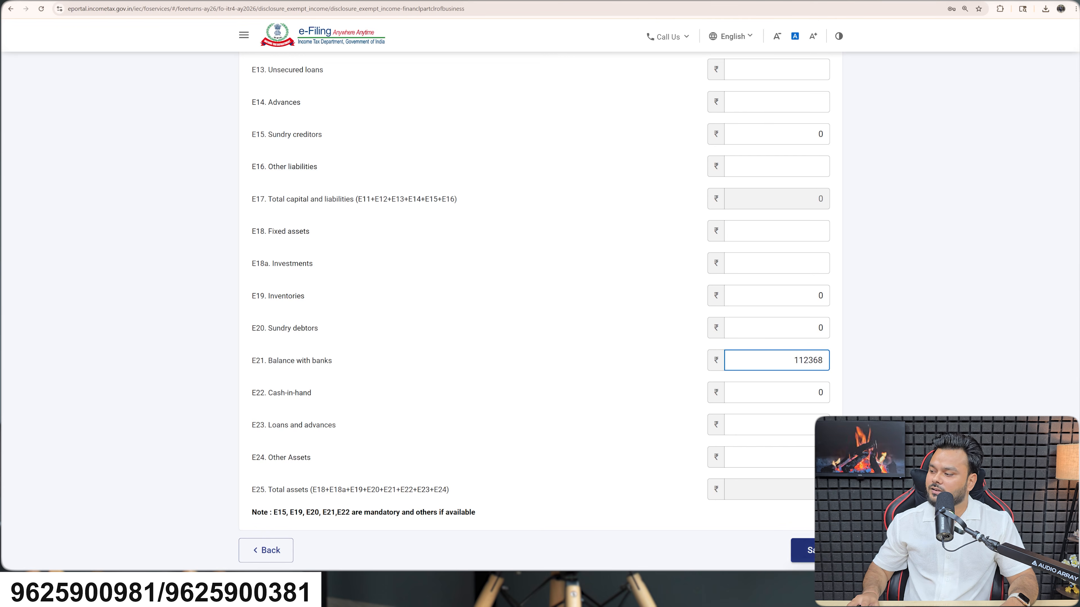
{"action": "left_click", "coordinate": [805, 550]}
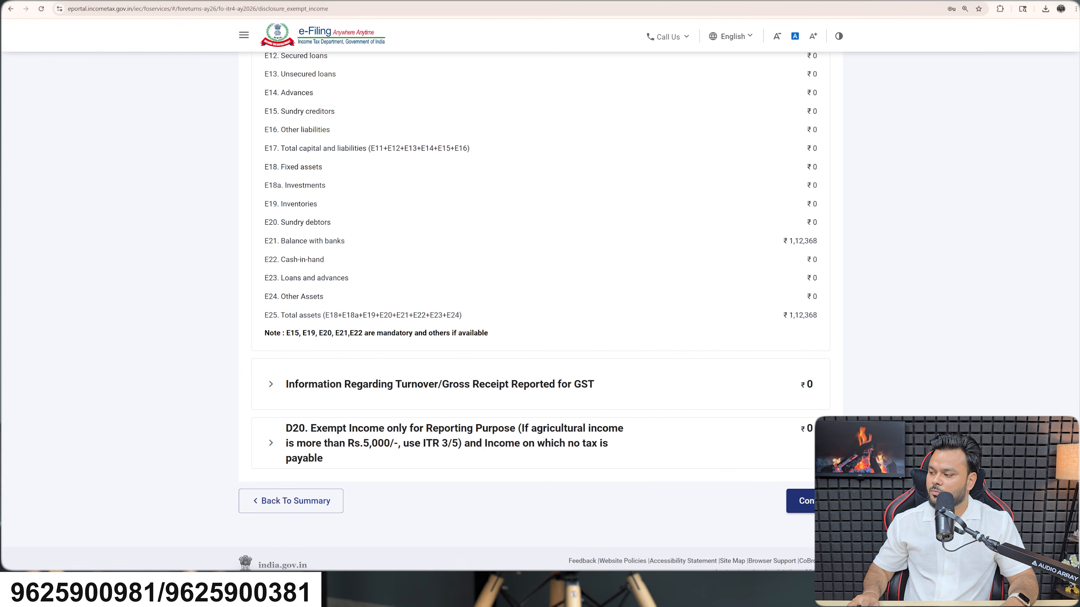
{"action": "left_click", "coordinate": [799, 511]}
{"action": "scroll", "coordinate": [546, 381], "scroll_direction": "up", "scroll_amount": 1}
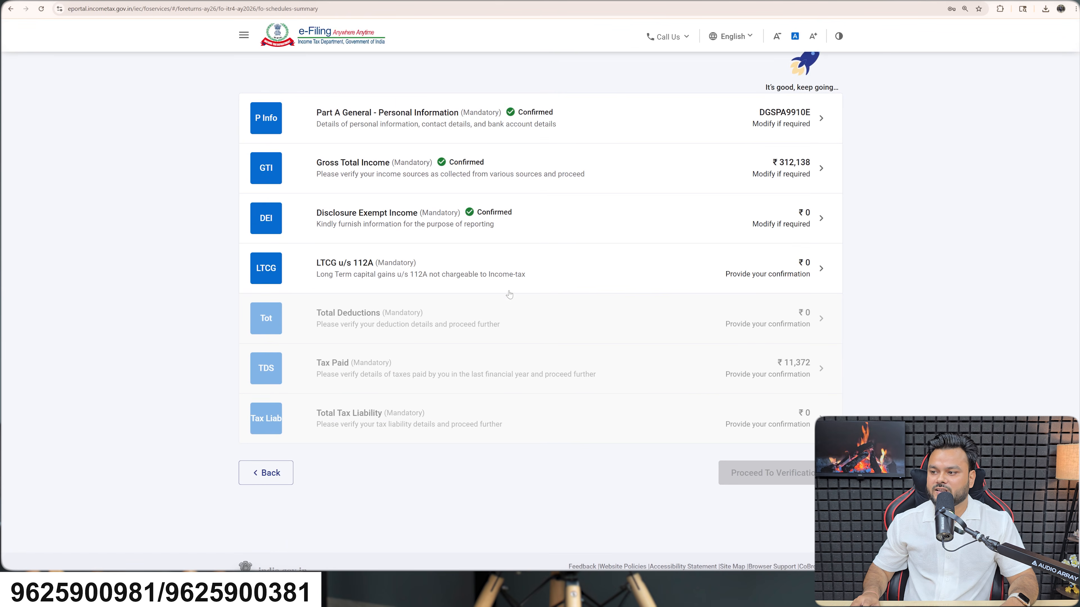
Open the LTCG u/s 112A schedule and confirm it with the sale consideration and acquisition cost left blank.
{"action": "left_click", "coordinate": [549, 271]}
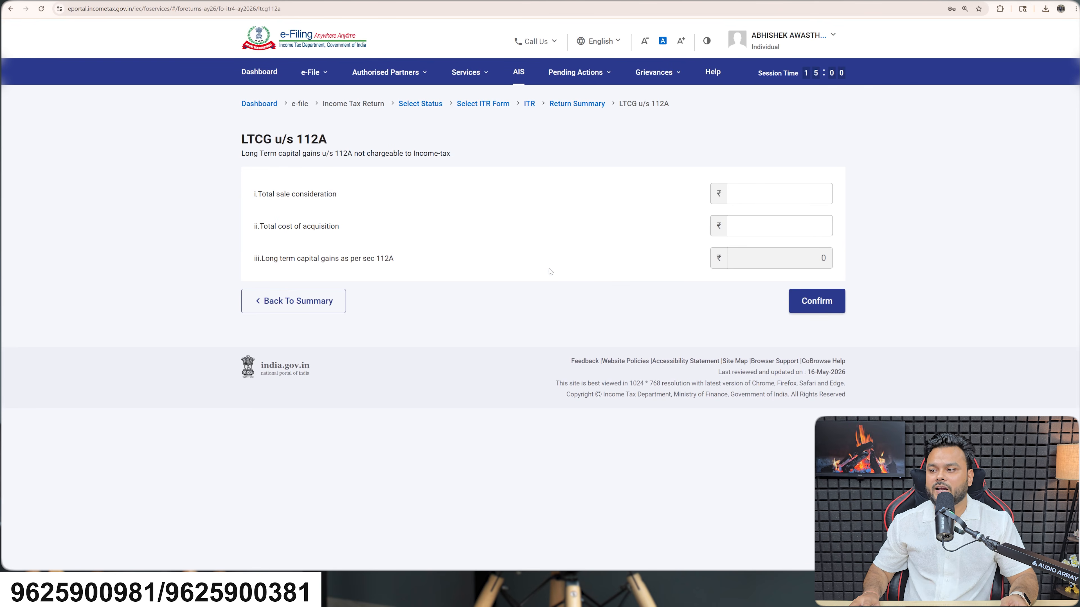
{"action": "left_click", "coordinate": [325, 301]}
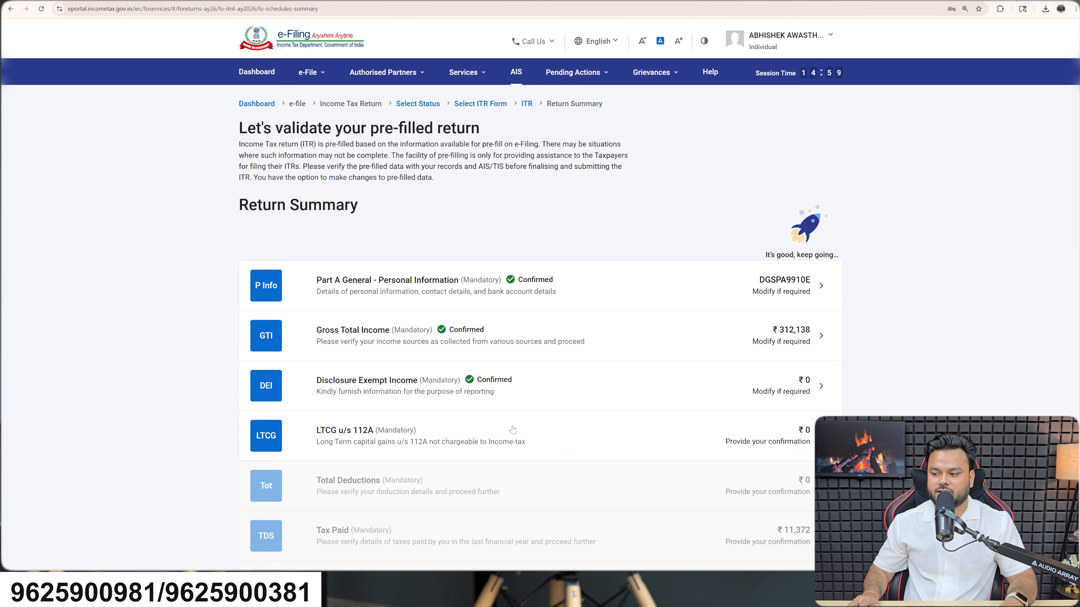
{"action": "left_click", "coordinate": [566, 429]}
{"action": "left_click", "coordinate": [815, 302]}
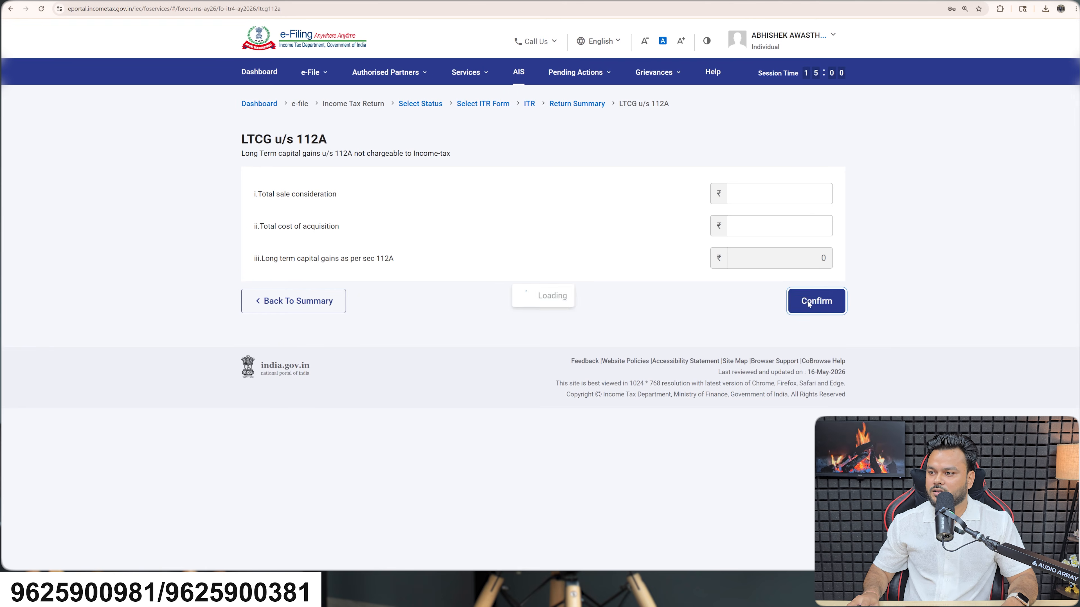
Open the Total Deductions schedule and confirm it without claiming any deduction.
{"action": "scroll", "coordinate": [484, 361], "scroll_direction": "down", "scroll_amount": 4}
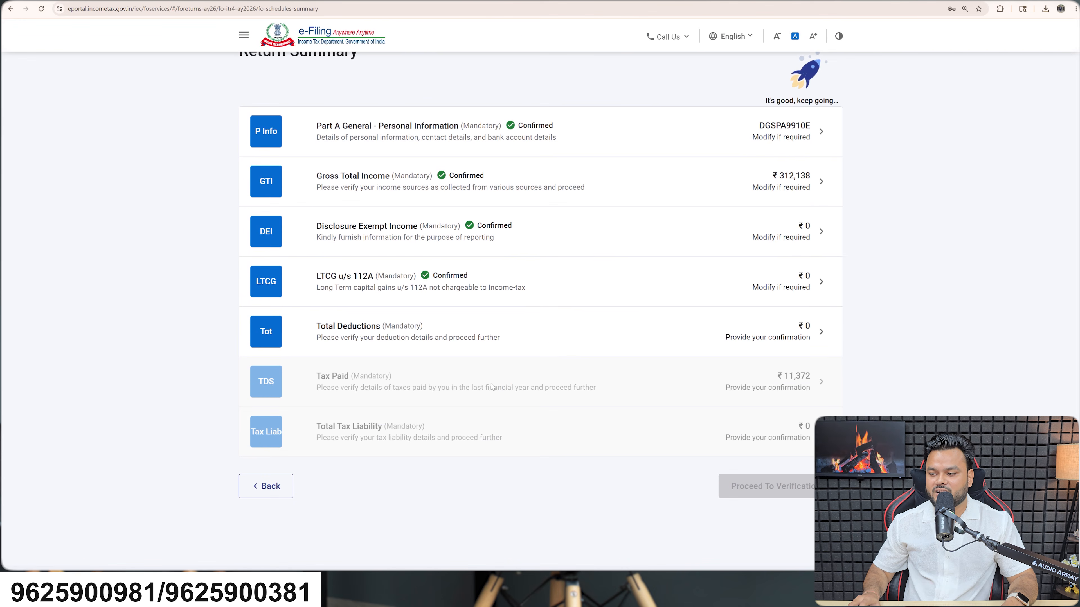
{"action": "left_click", "coordinate": [487, 337]}
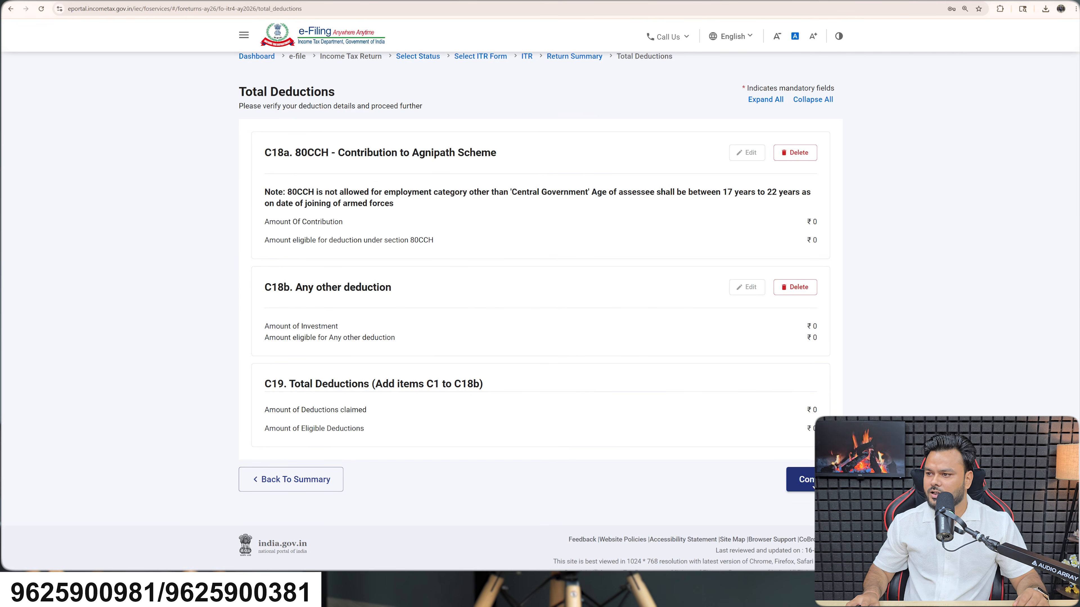
{"action": "left_click", "coordinate": [814, 485]}
Open the Tax Paid schedule, select the TDS entry under Sch TDS2(i) for income other than salary, and confirm the schedule.
{"action": "scroll", "coordinate": [487, 408], "scroll_direction": "down", "scroll_amount": 3}
{"action": "left_click", "coordinate": [505, 364]}
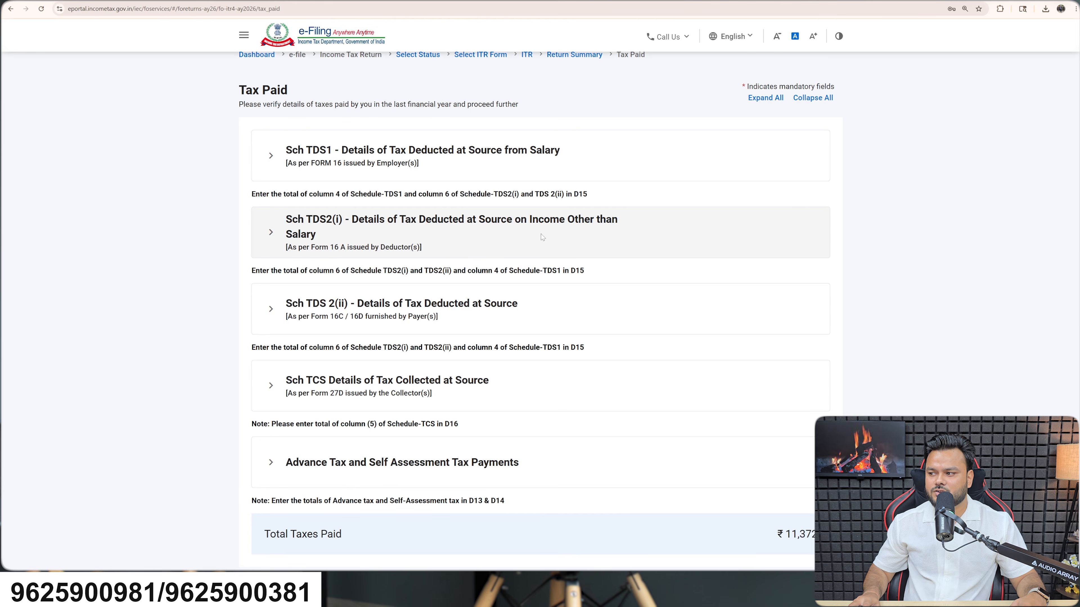
{"action": "left_click", "coordinate": [550, 235]}
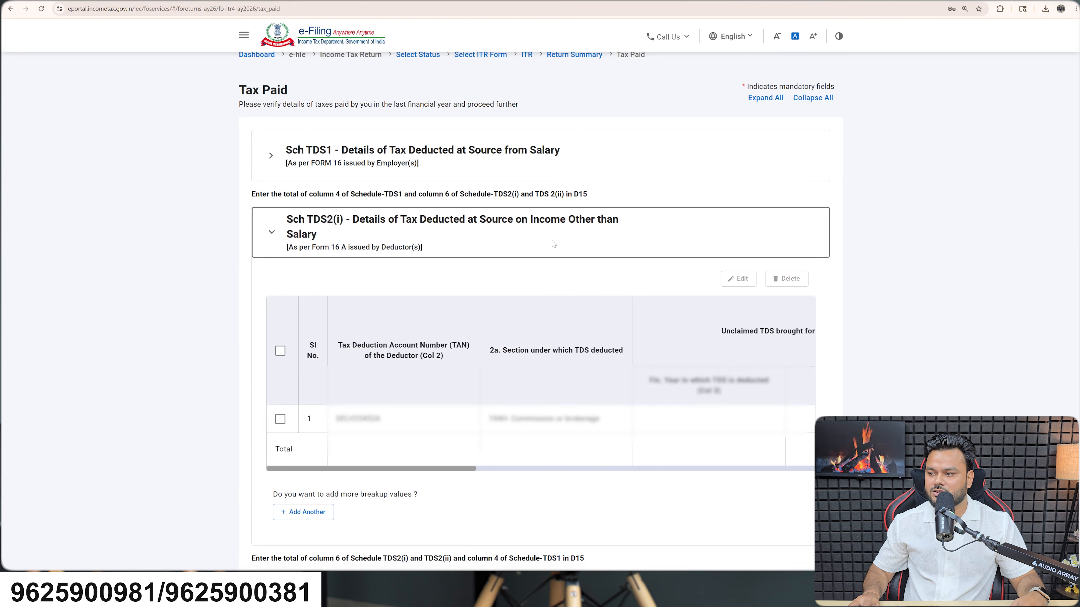
{"action": "left_click", "coordinate": [280, 419]}
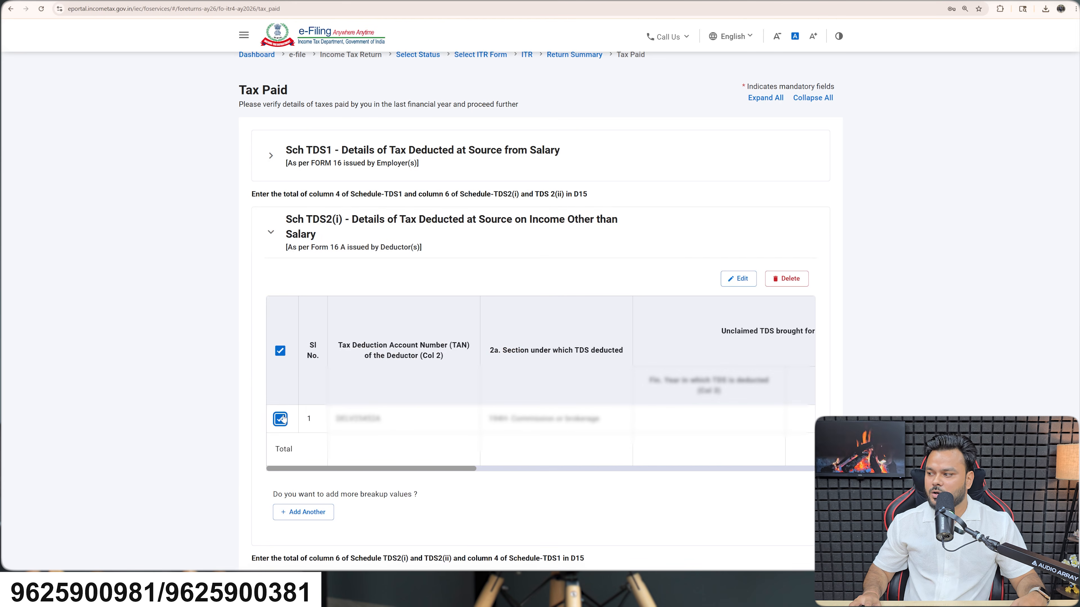
{"action": "scroll", "coordinate": [777, 471], "scroll_direction": "down", "scroll_amount": 10}
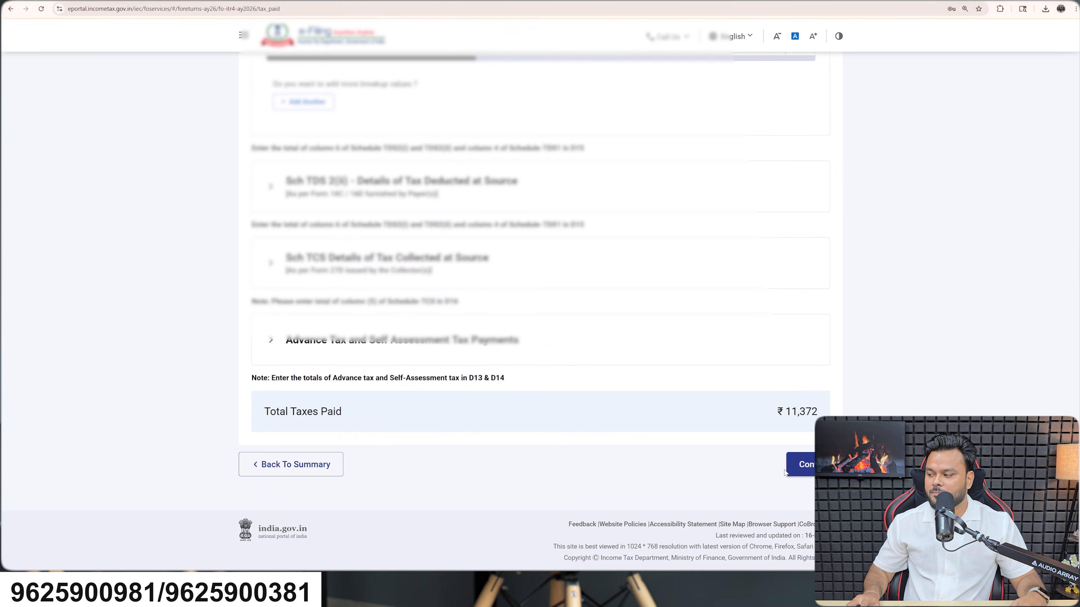
{"action": "left_click", "coordinate": [806, 466]}
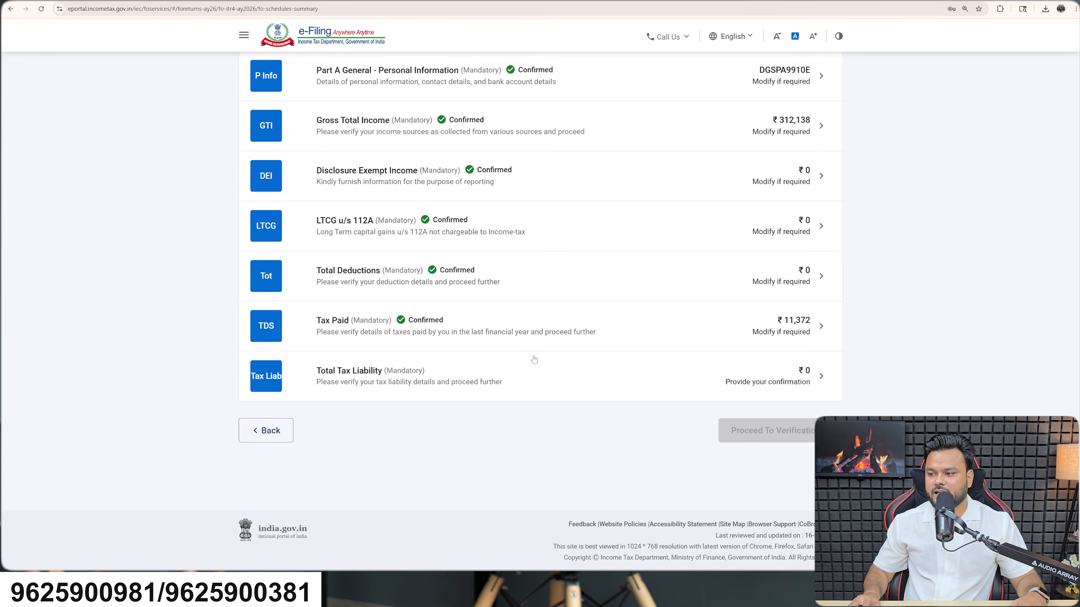
Open the Total Tax Liability schedule, review its relief, interest and fee items, and confirm it.
{"action": "left_click", "coordinate": [548, 376]}
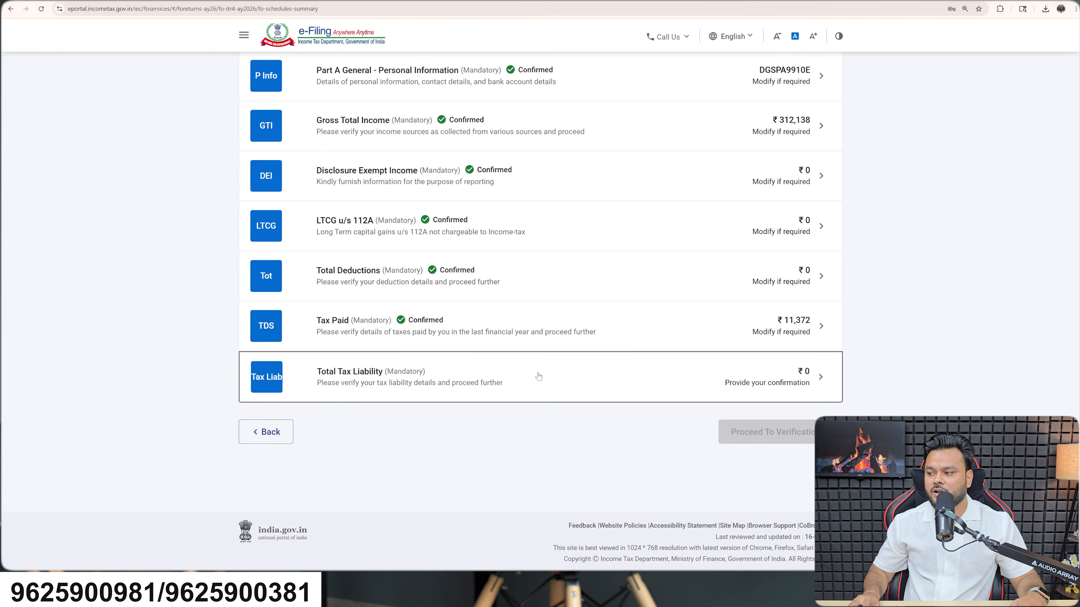
{"action": "scroll", "coordinate": [591, 404], "scroll_direction": "down", "scroll_amount": 12}
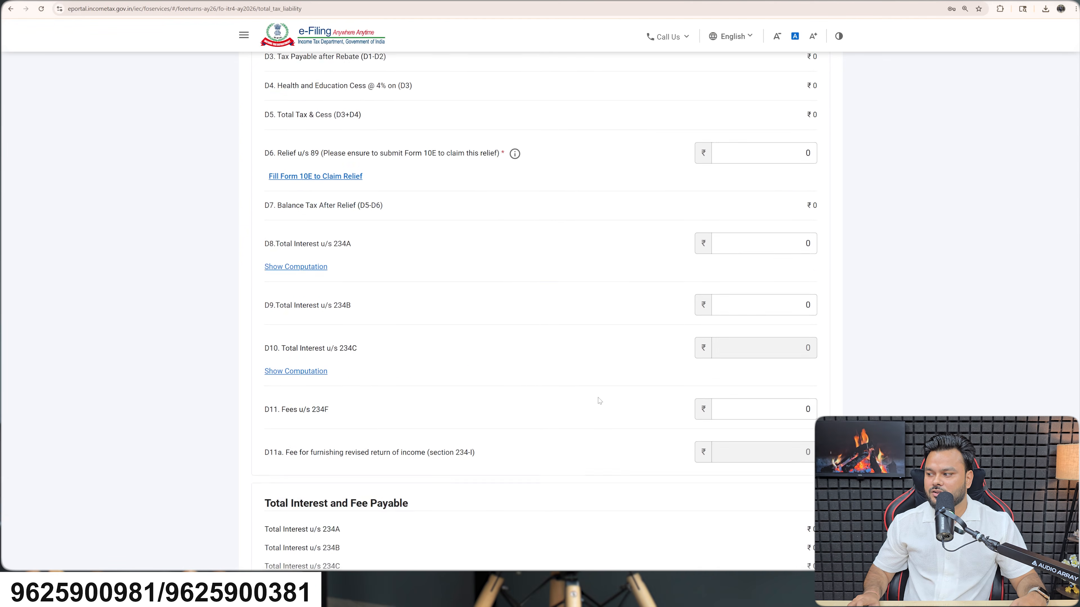
{"action": "scroll", "coordinate": [600, 401], "scroll_direction": "down", "scroll_amount": 3}
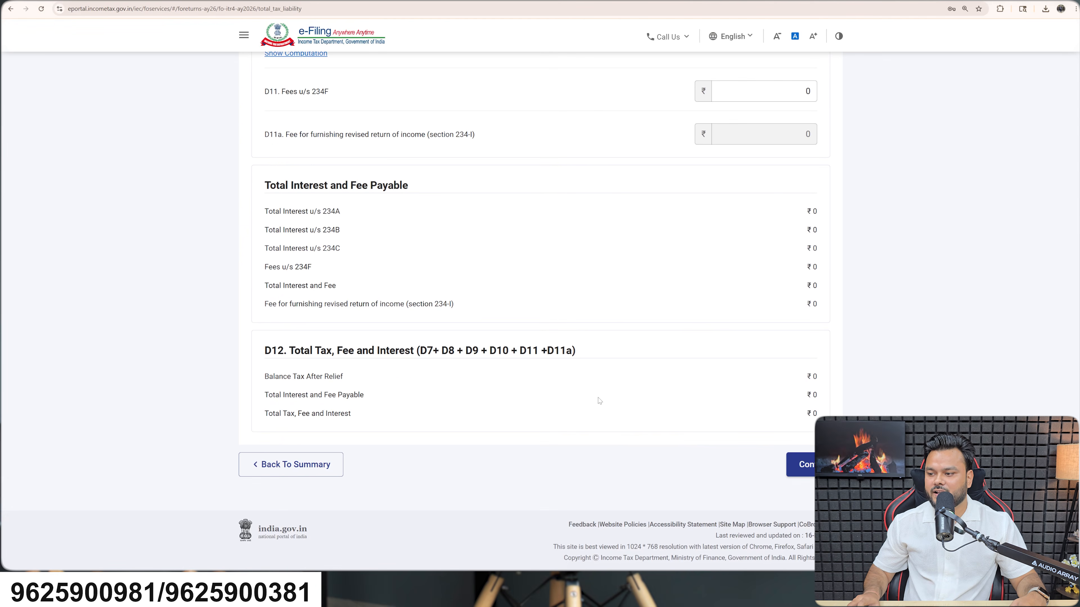
{"action": "left_click", "coordinate": [799, 465]}
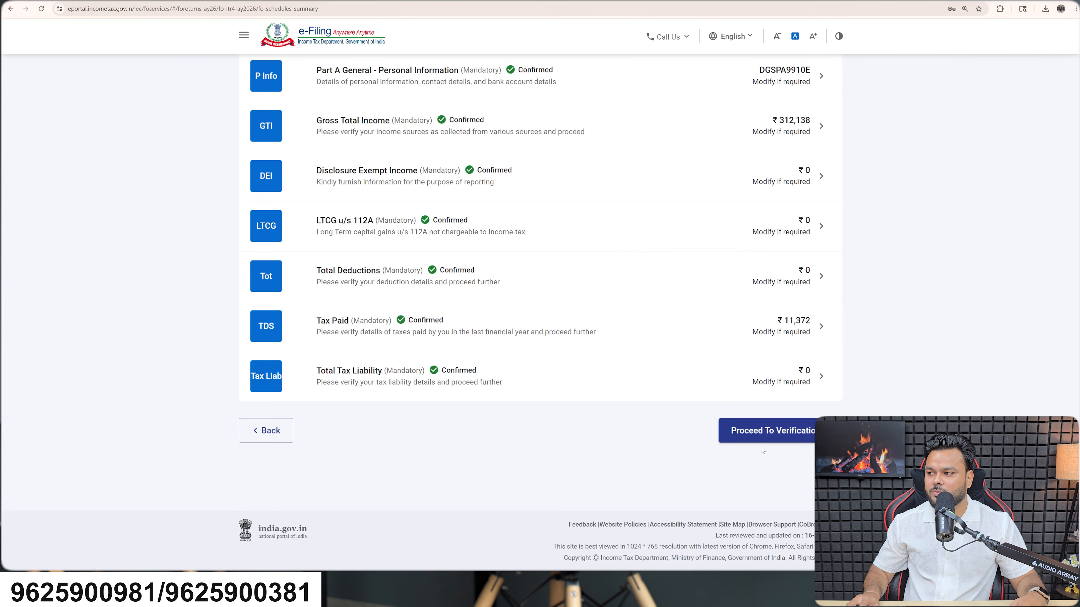
Proceed to verification and review the tax summary through to the Amount Payable/Refund section.
{"action": "left_click", "coordinate": [782, 430]}
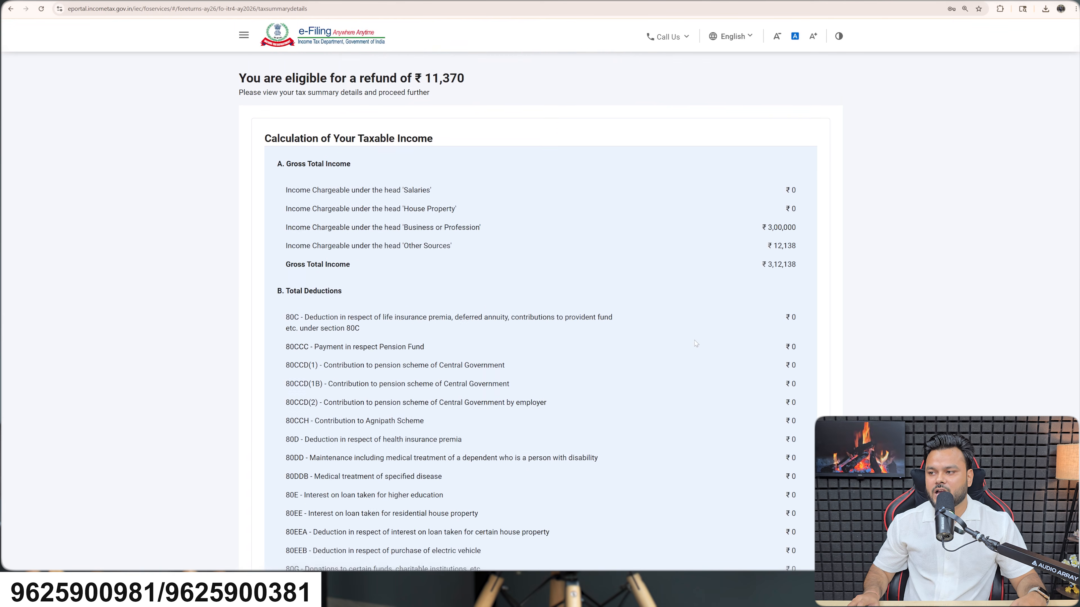
{"action": "scroll", "coordinate": [692, 352], "scroll_direction": "down", "scroll_amount": 9}
{"action": "scroll", "coordinate": [692, 351], "scroll_direction": "down", "scroll_amount": 15}
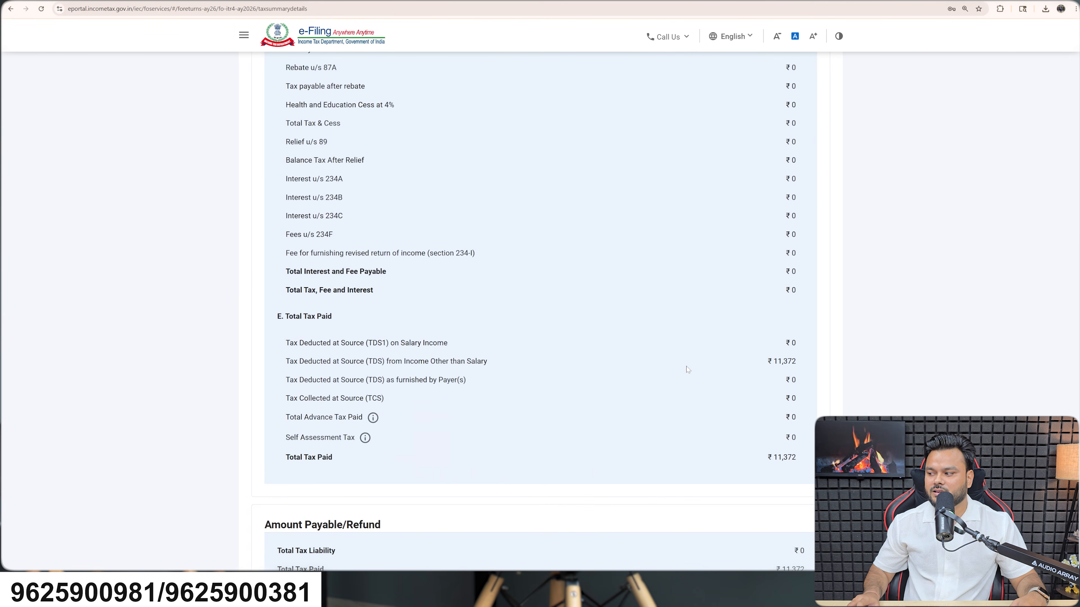
{"action": "scroll", "coordinate": [683, 378], "scroll_direction": "down", "scroll_amount": 1}
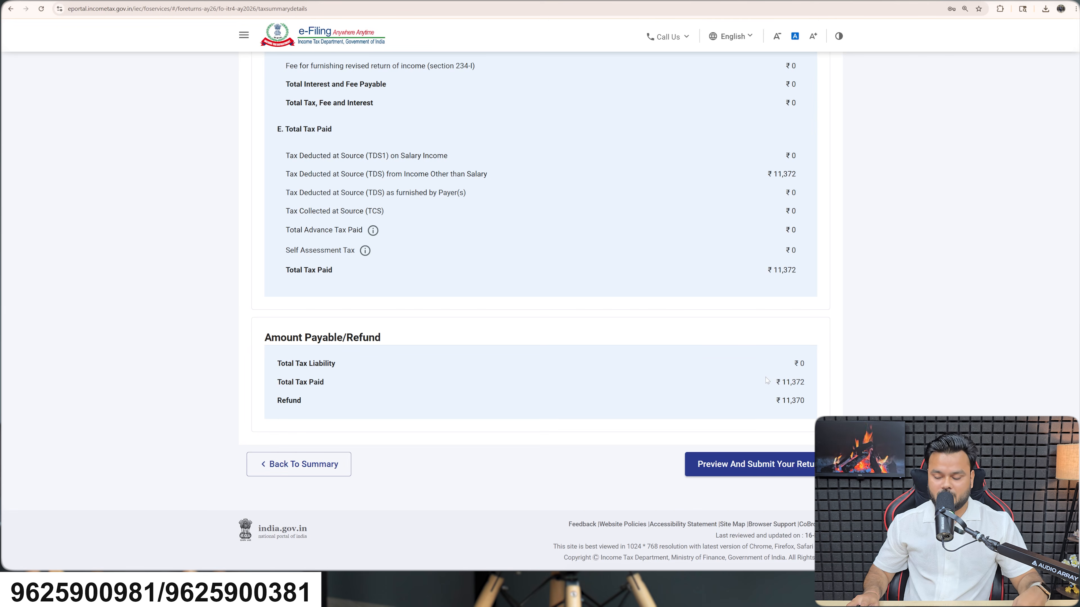
{"action": "left_click_drag", "start_coordinate": [758, 366], "coordinate": [828, 419]}
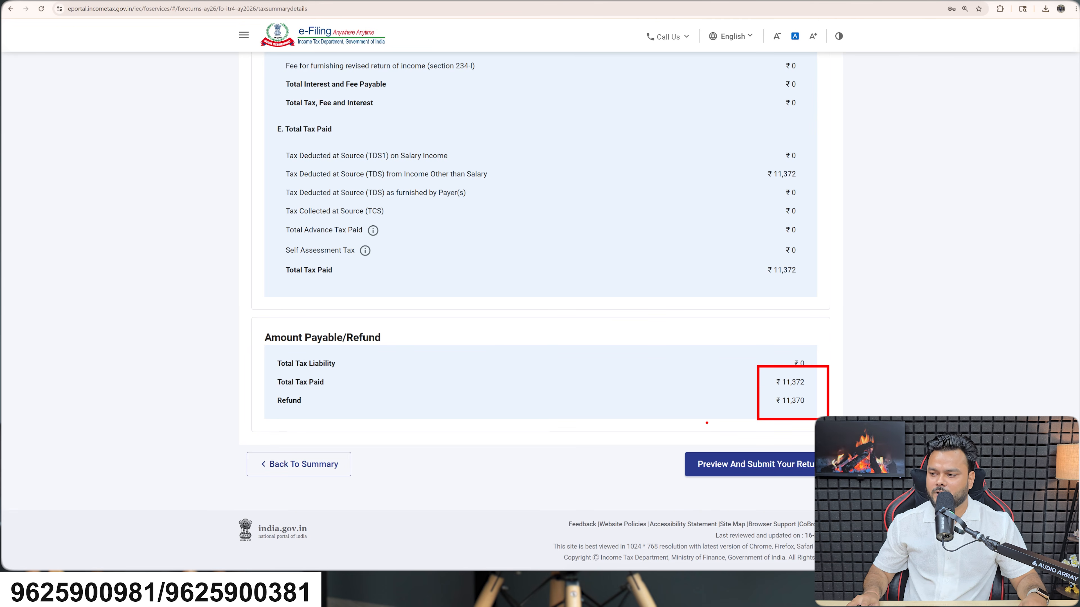
{"action": "key", "text": "Escape"}
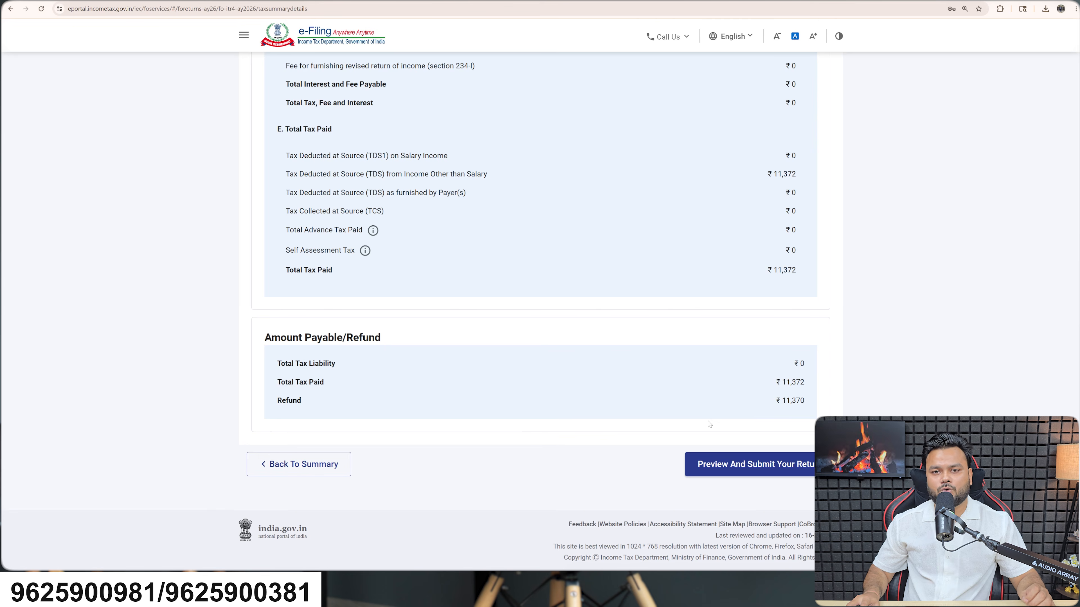